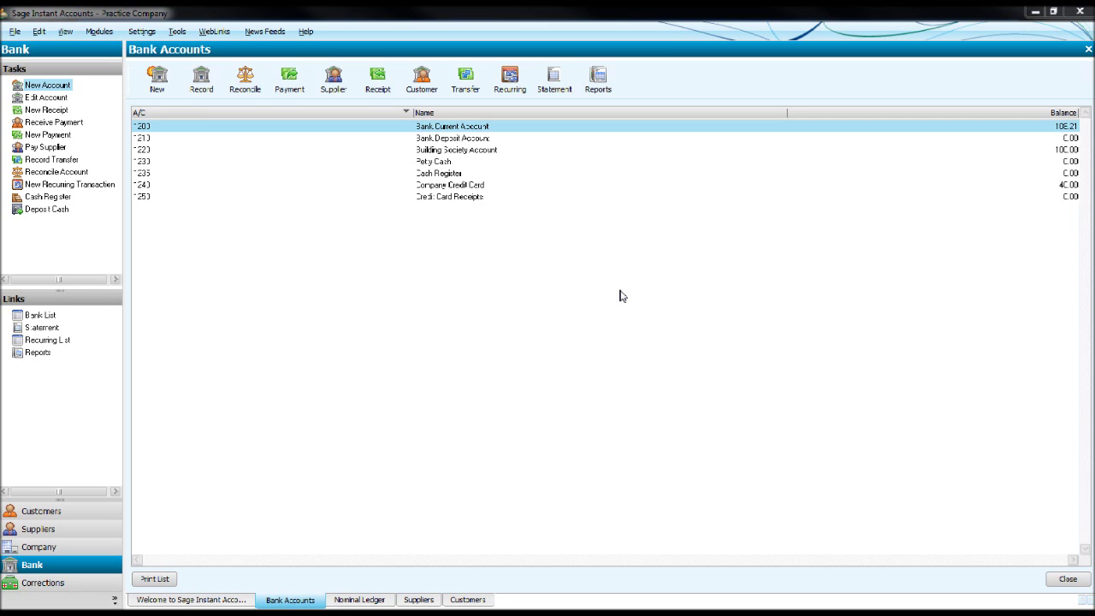
- Select 1200 Bank Current Account in the Bank Accounts list
left_click(420, 150)
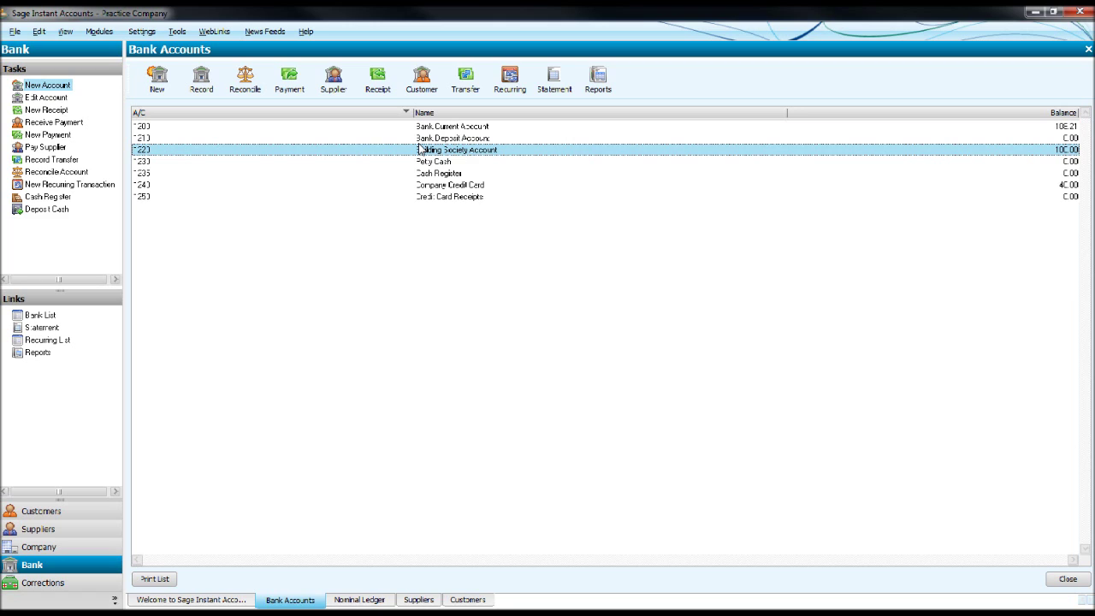
left_click(424, 129)
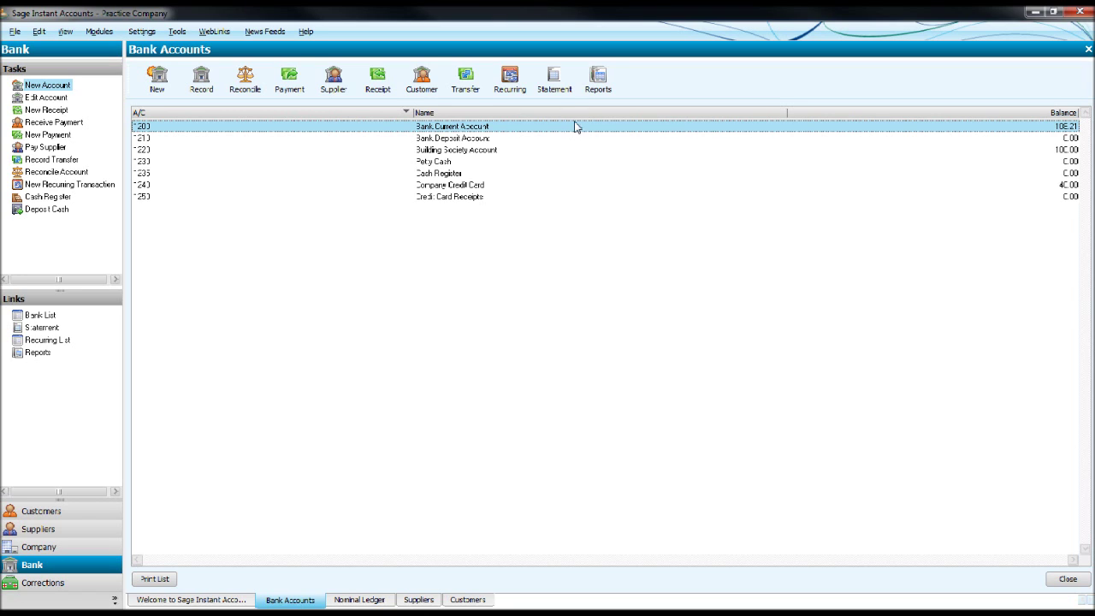
- Open Recurring Entries and add a new entry on bank account 1200 Bank Current Account
left_click(501, 73)
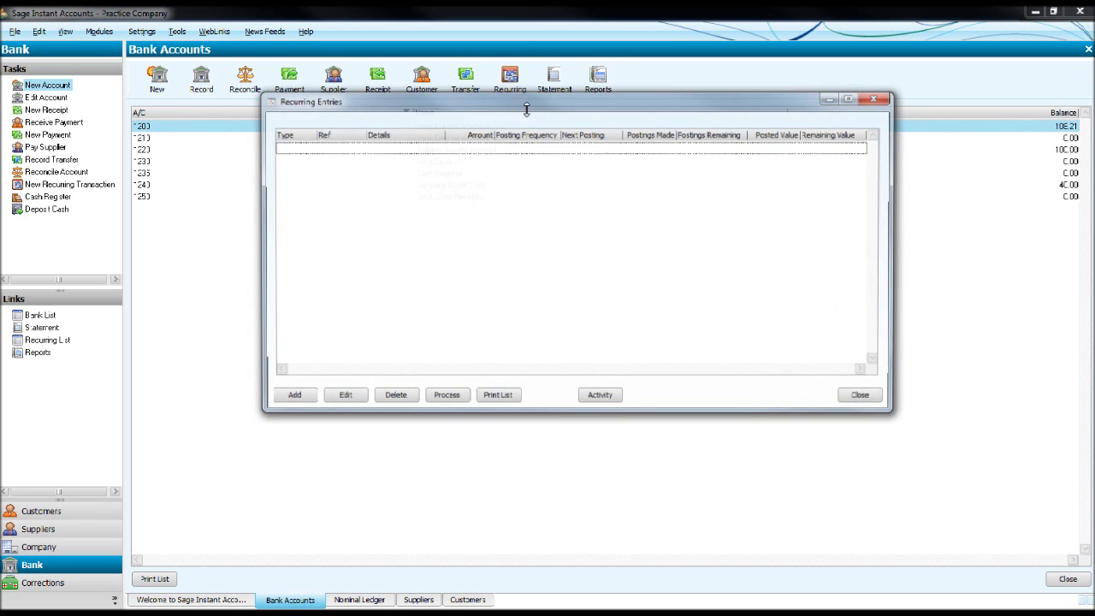
left_click(292, 397)
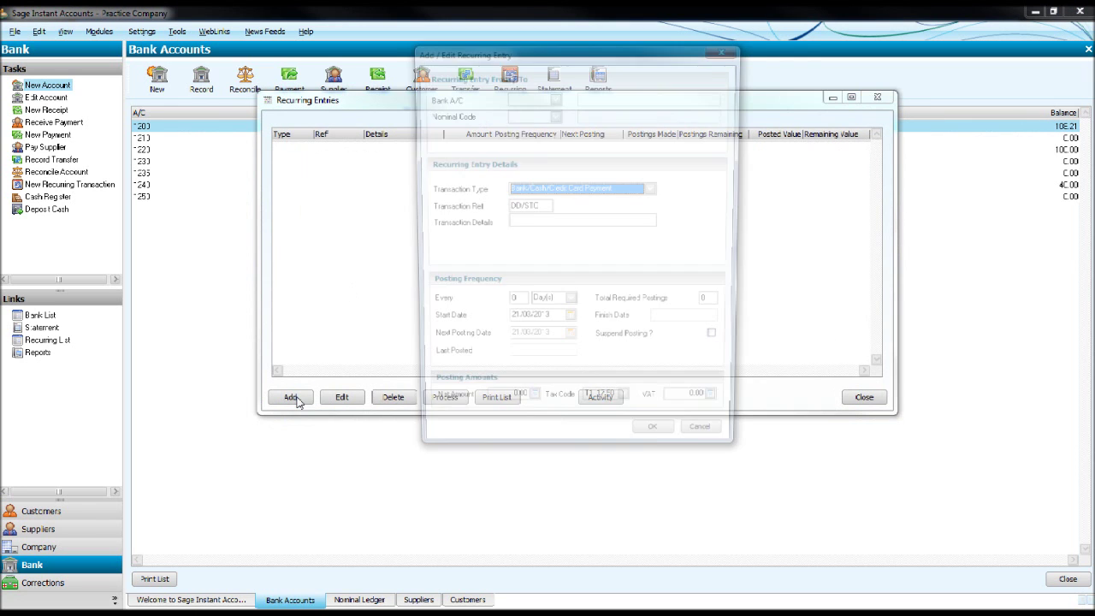
left_click(554, 99)
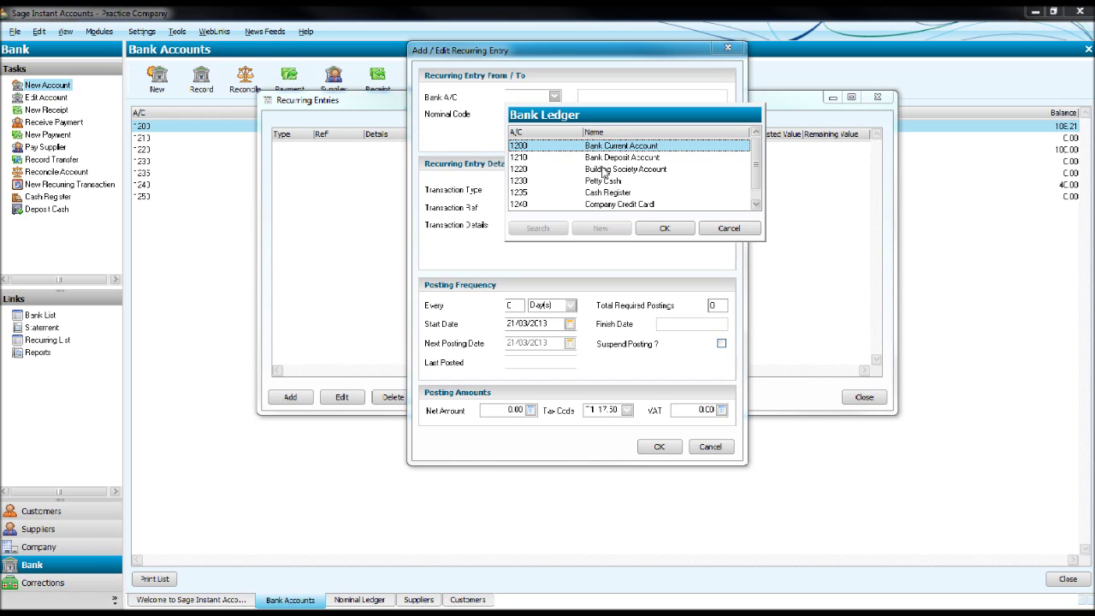
left_click(663, 228)
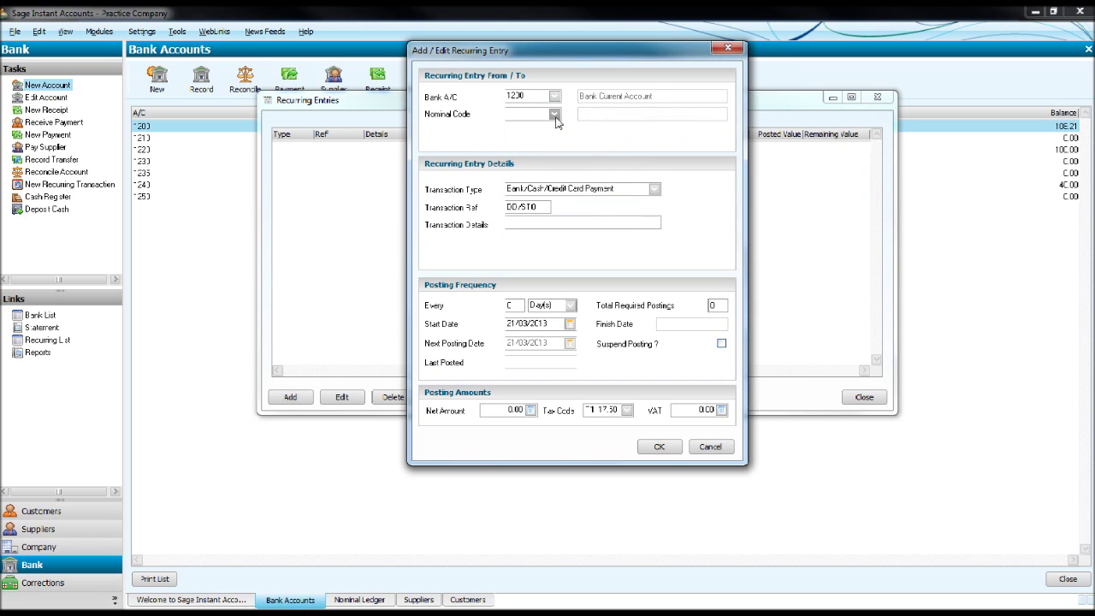
- Set the entry's nominal code to 4904 Rent Income
left_click(554, 113)
key("4")
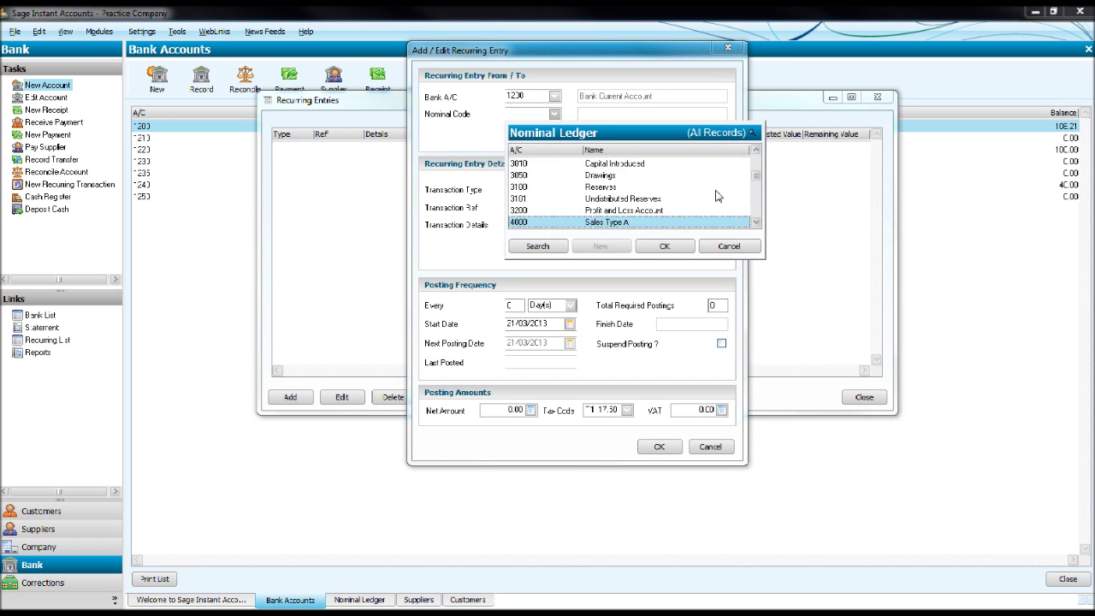
key("Down")
key("Down")
key("Down")
key("Down")
key("Down")
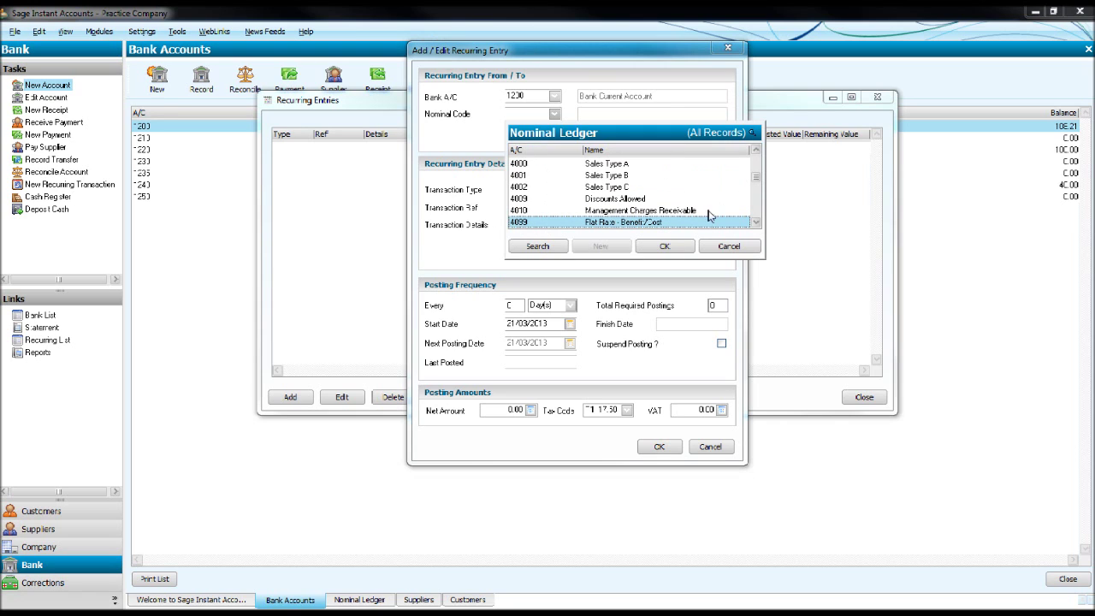
key("Down")
key("Down")
key("Down")
key("Down")
key("Down")
key("Down")
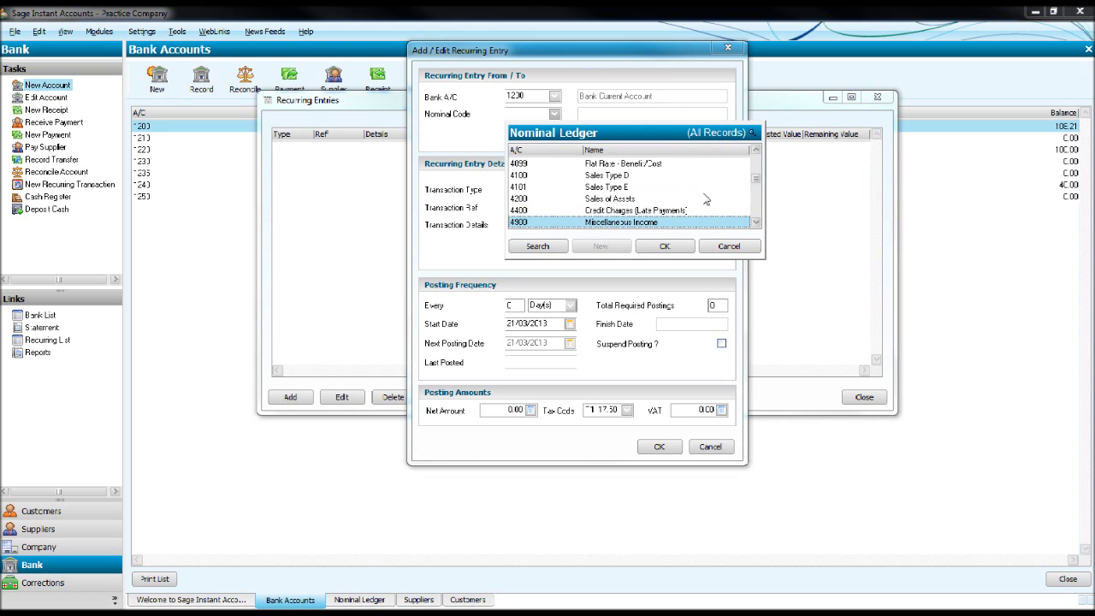
key("Down")
key("Down")
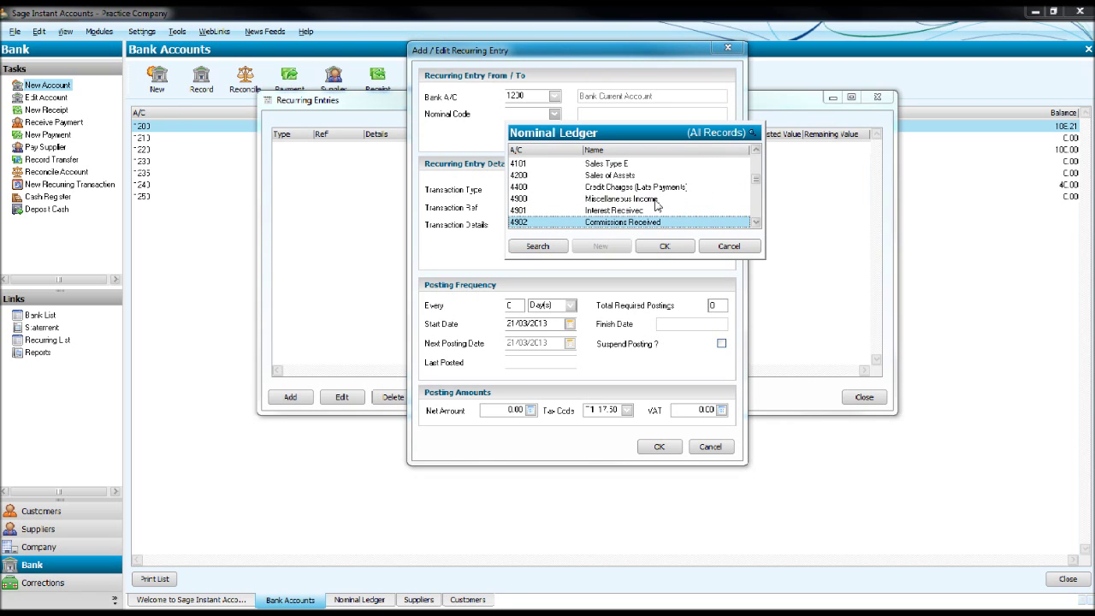
key("Down")
key("Down")
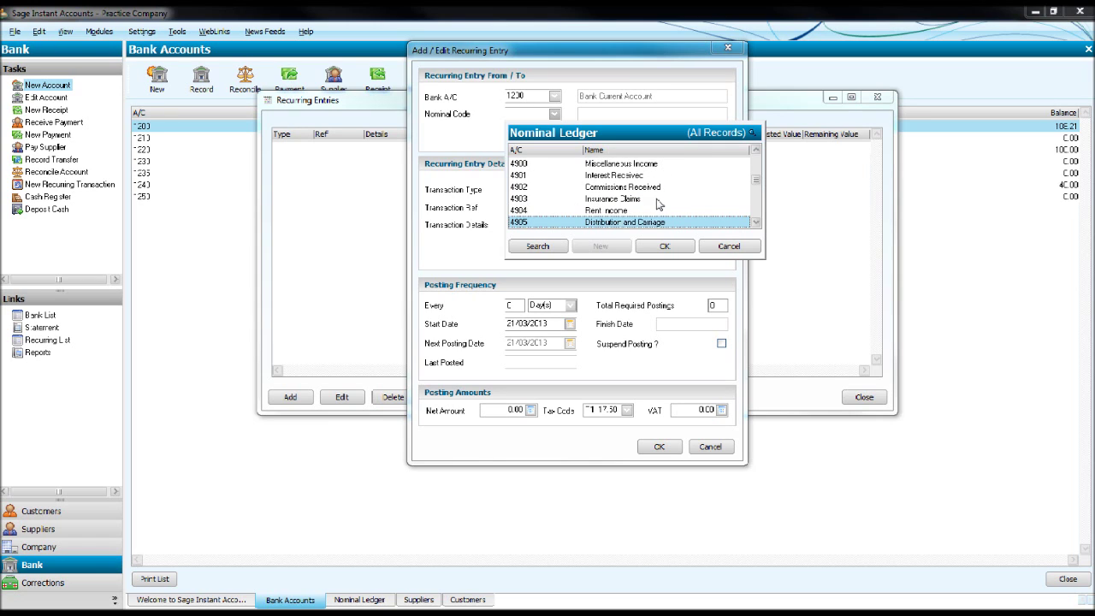
left_click(632, 211)
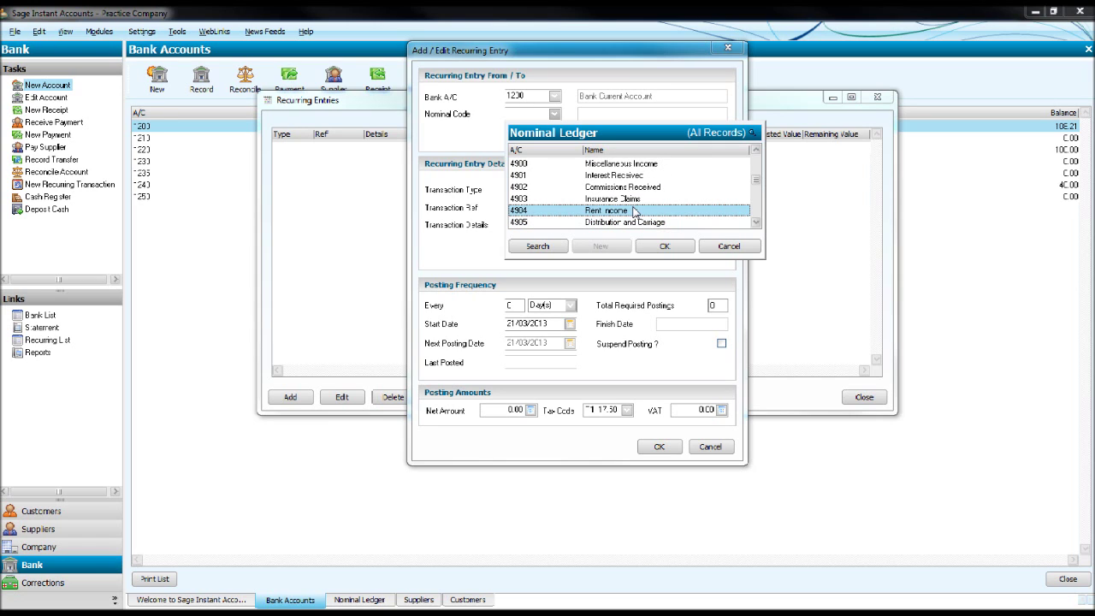
left_click(674, 250)
- Set the transaction type to Bank/Cash/Credit Card Receipt
left_click(654, 188)
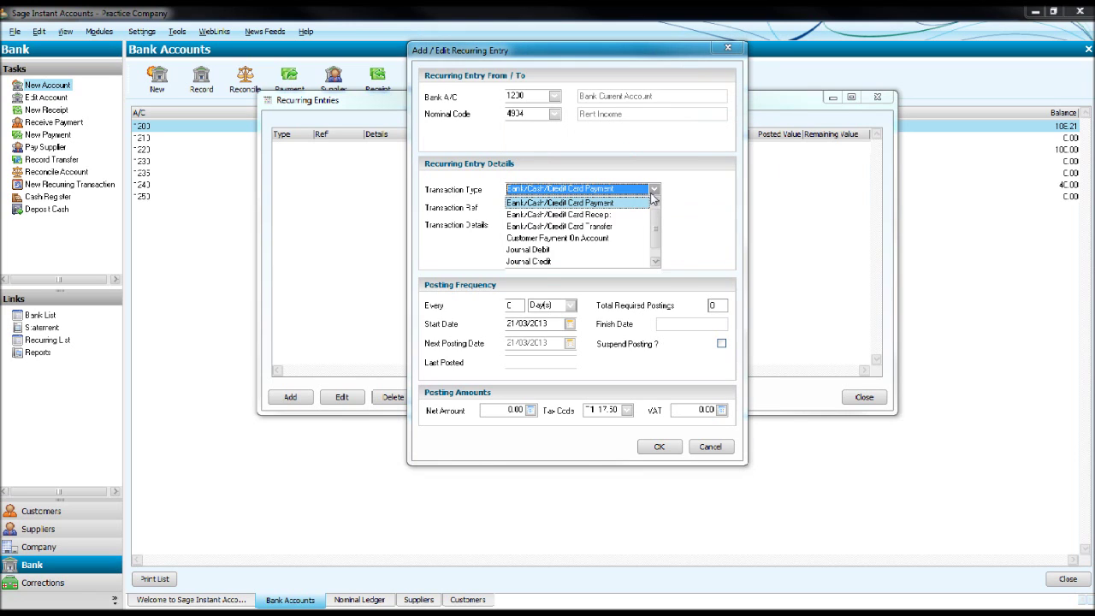
left_click(602, 216)
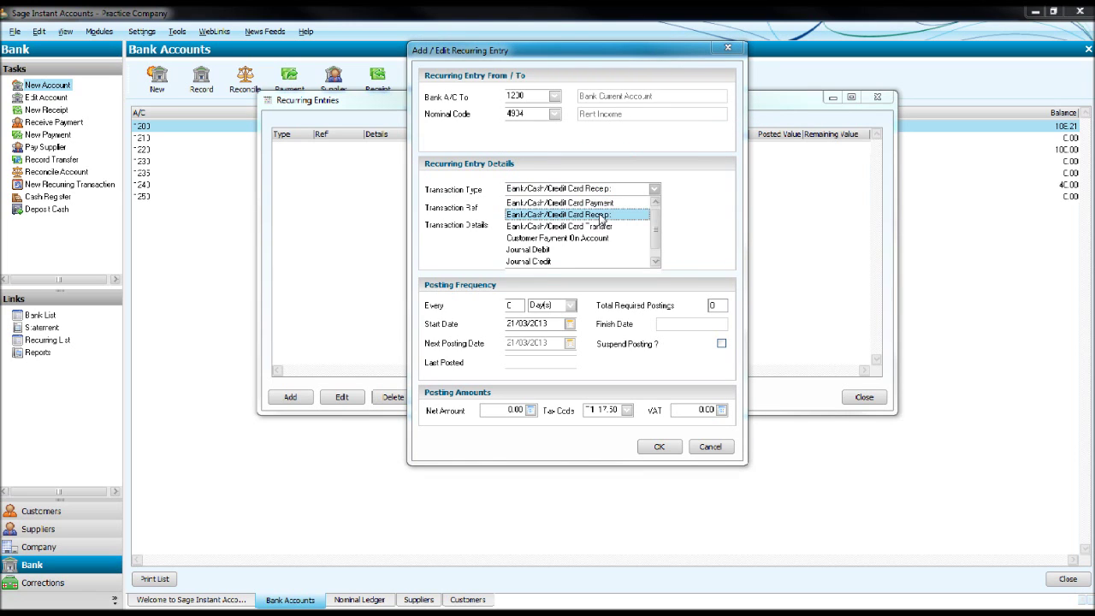
left_click(601, 215)
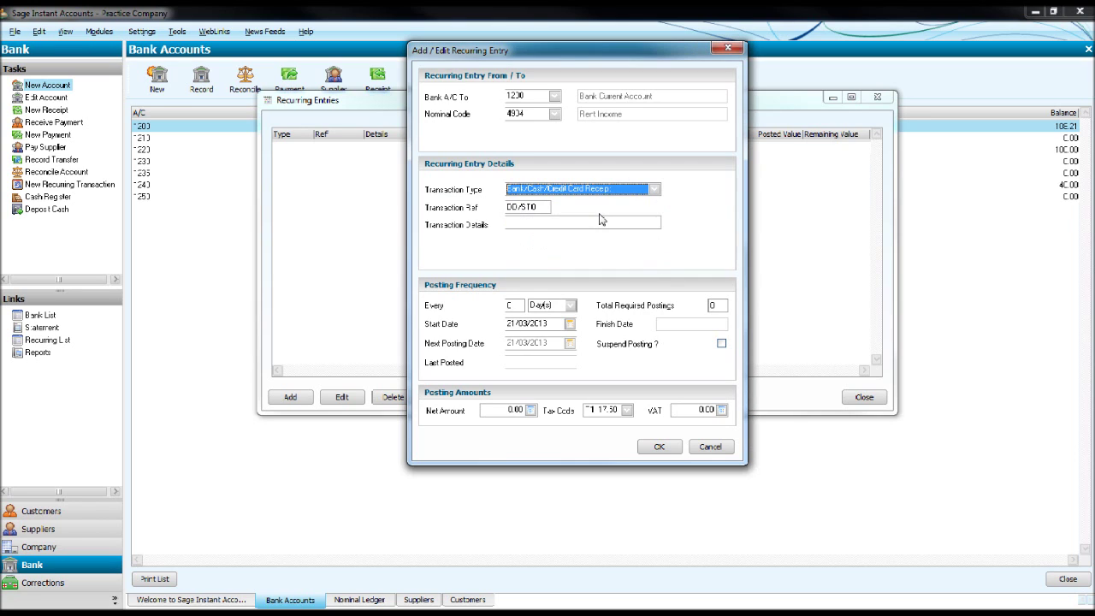
- Trim the reference to STO and enter details 'Office rental'
left_click_drag(523, 208, 481, 198)
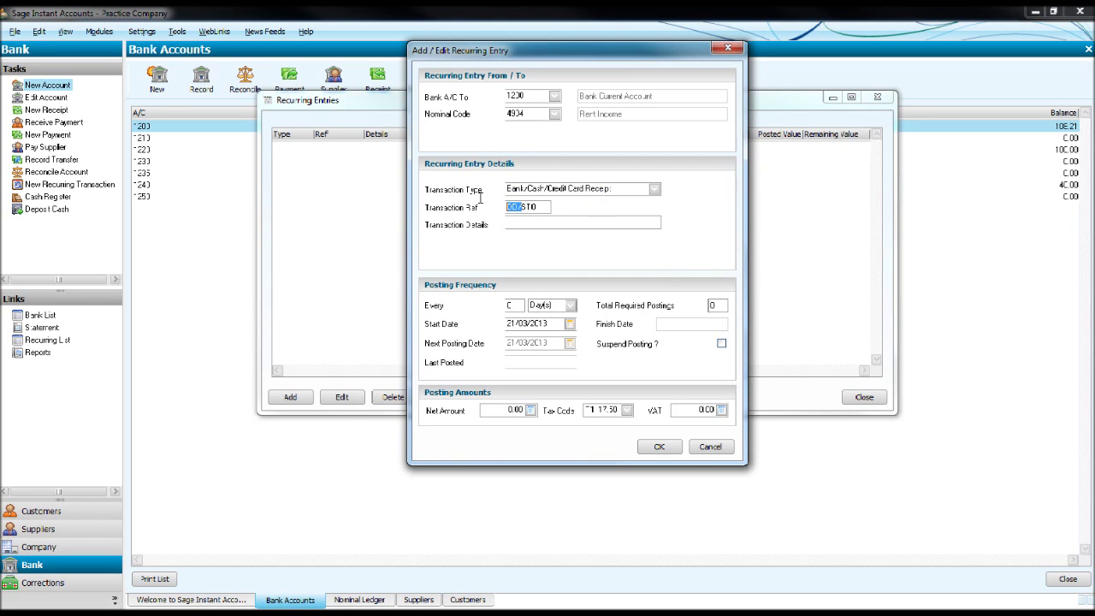
key("BackSpace")
left_click(524, 220)
type("Office rental")
- Set the entry to recur every 1 month
double_click(512, 306)
type("1")
left_click(544, 309)
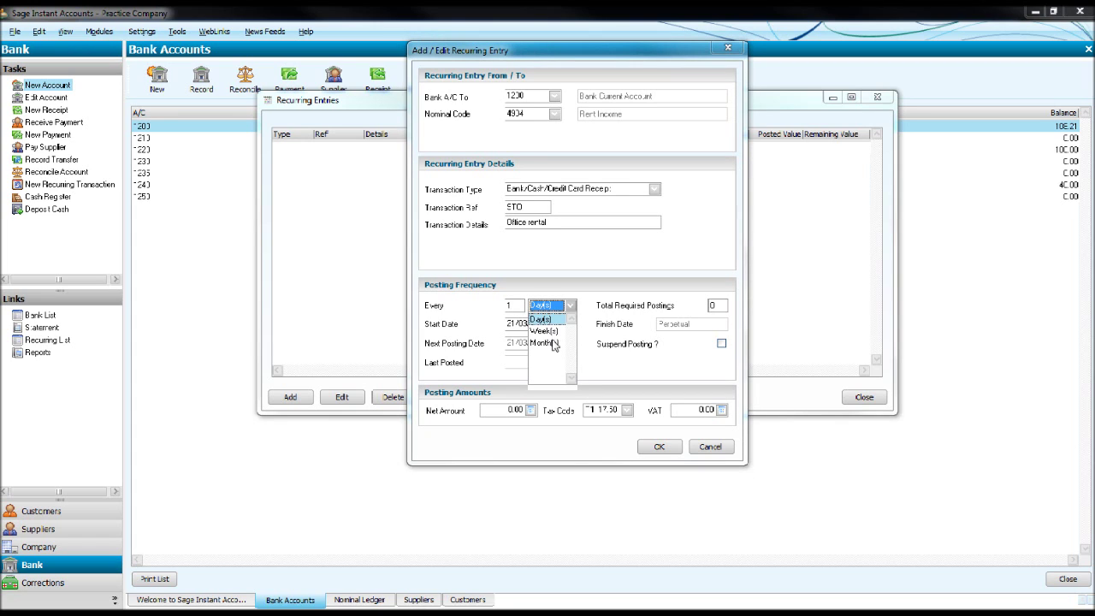
left_click(553, 343)
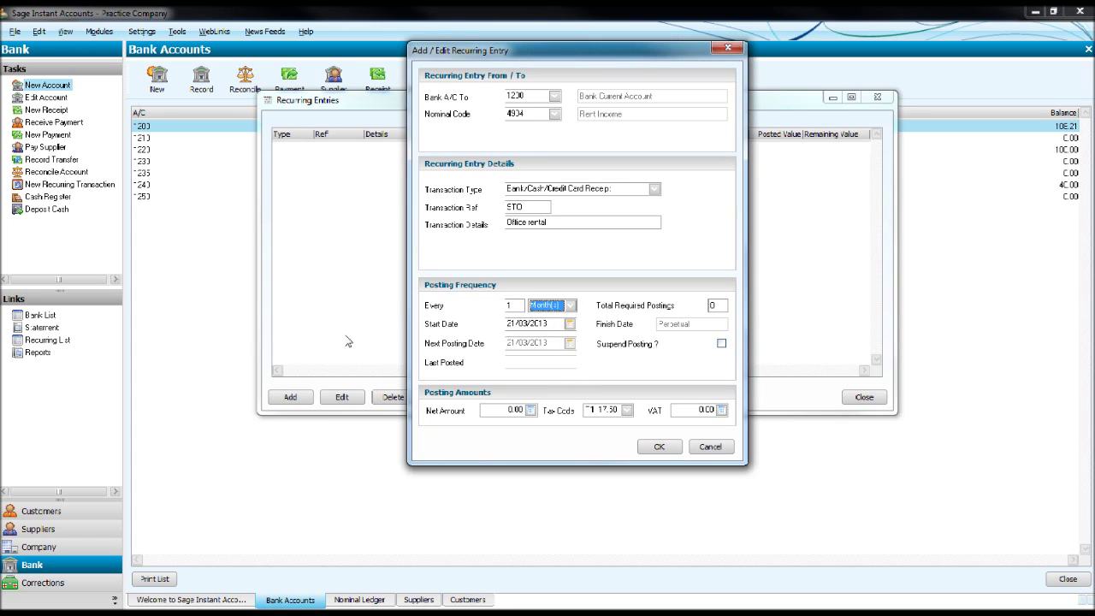
left_click(547, 308)
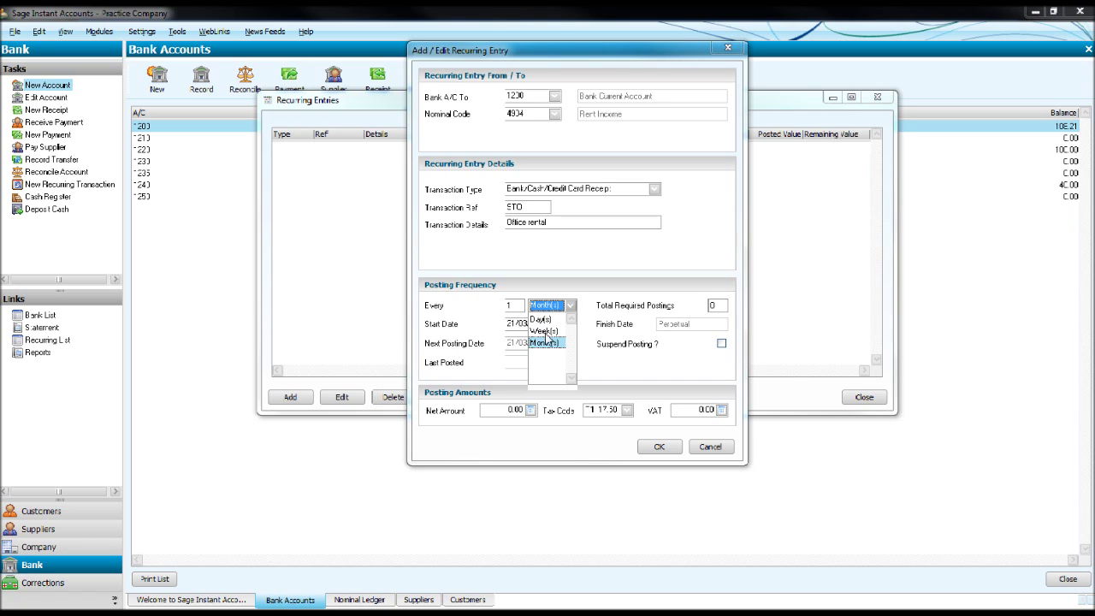
left_click(456, 318)
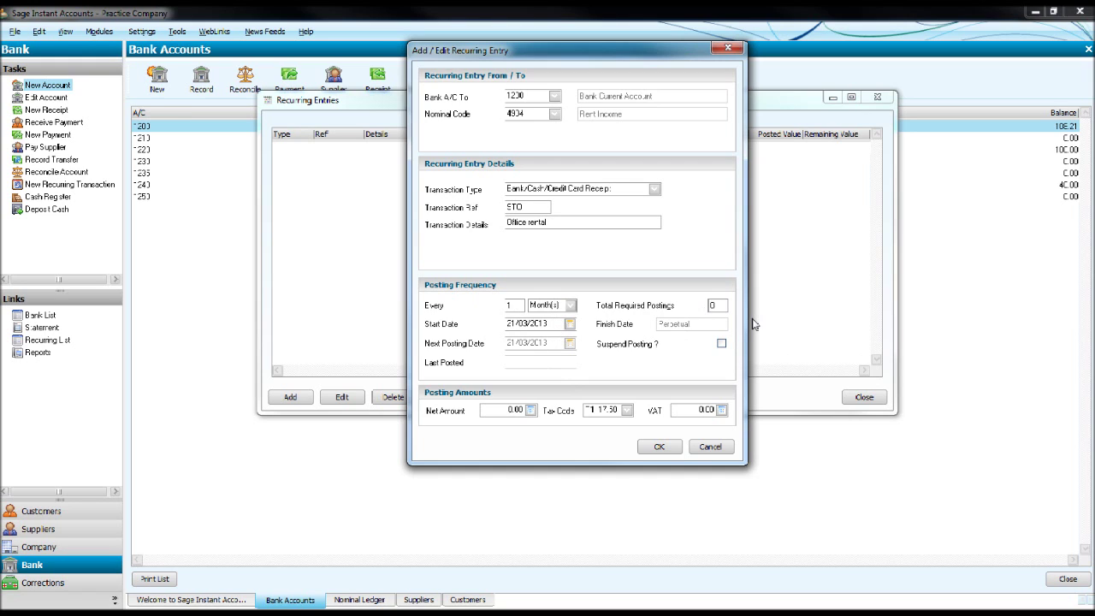
- Enter 12 postings and start date 21/03/2013, accepting the financial-year warning
key("Tab")
type("12")
key("Tab")
left_click_drag(553, 323, 511, 322)
type("21/03/2013")
key("Tab")
left_click(569, 289)
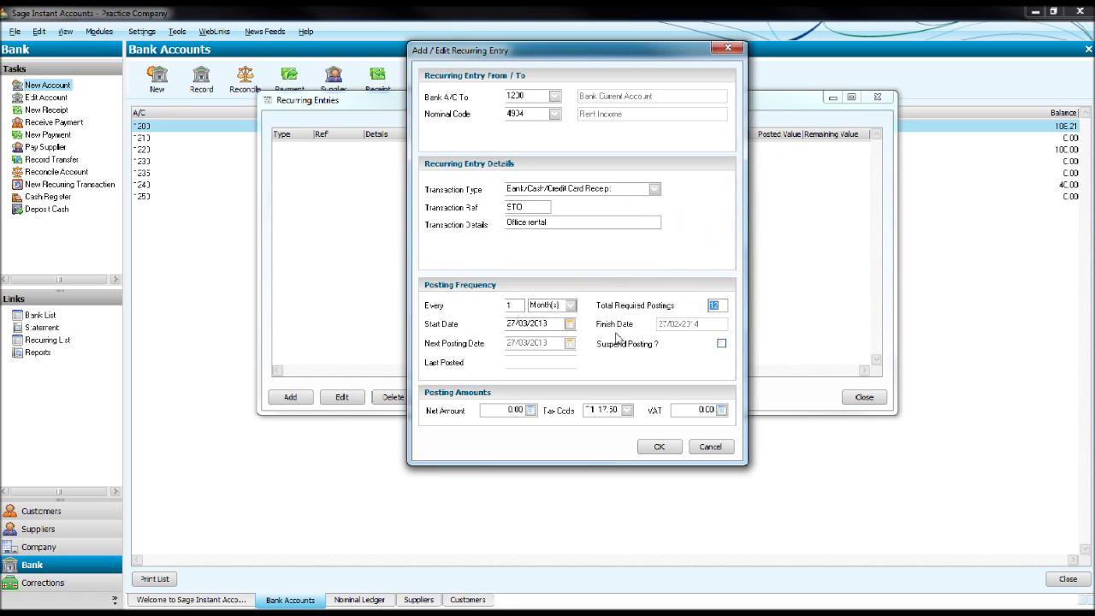
- Change total required postings to 0 so the receipt runs perpetually
left_click(713, 305)
double_click(712, 305)
type("0")
key("Tab")
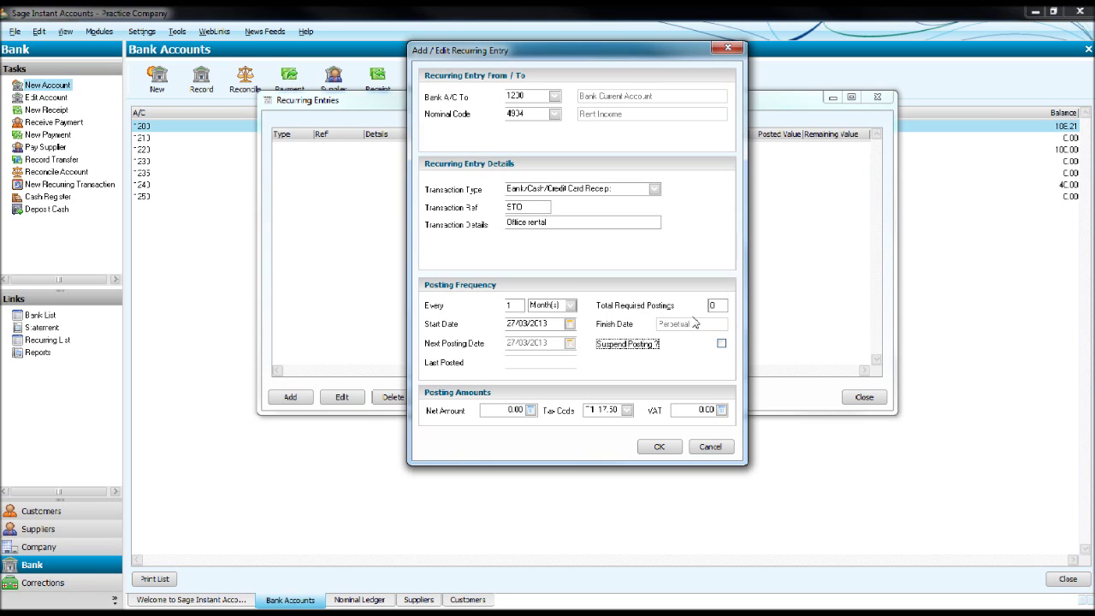
- Enter a net amount of 200 so the VAT is calculated
left_click(507, 410)
double_click(506, 410)
type("200")
key("Tab")
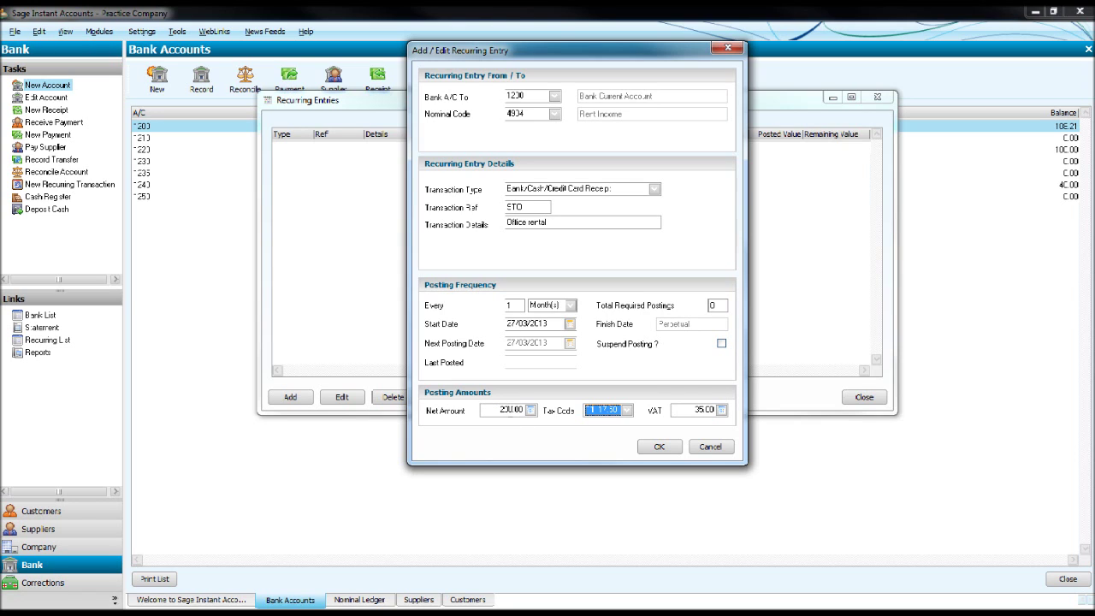
- Save the office rental receipt and start a second entry on bank account 1200
left_click(655, 448)
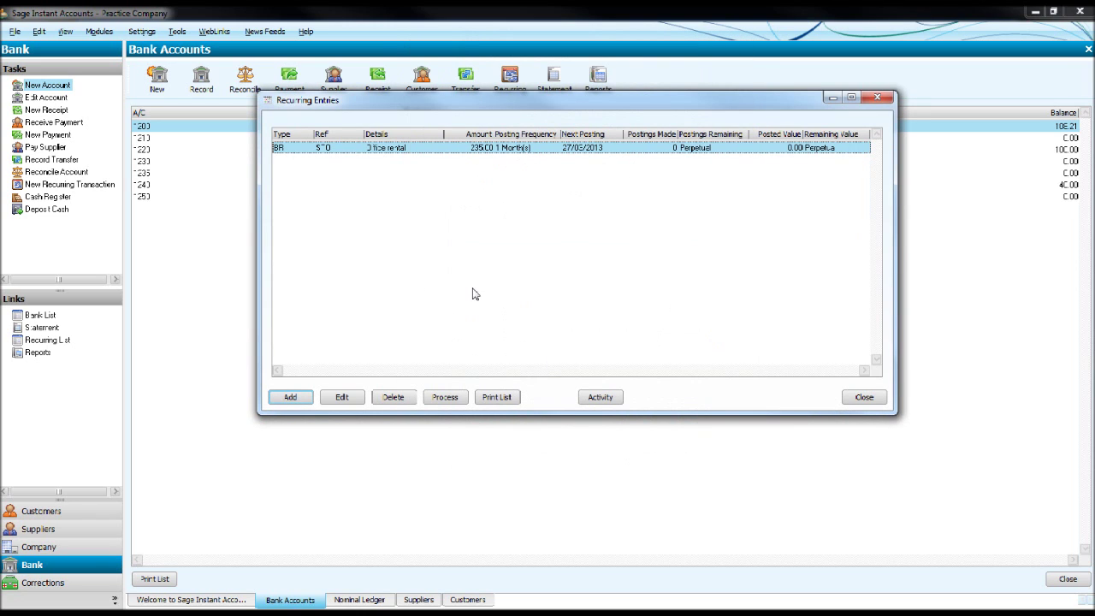
left_click(299, 399)
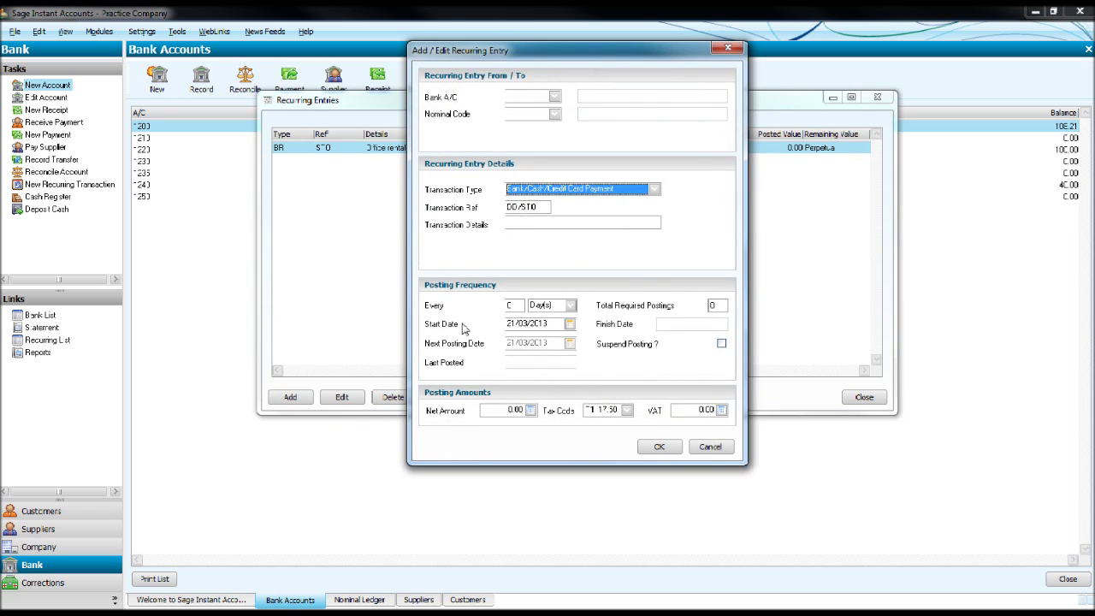
left_click(555, 99)
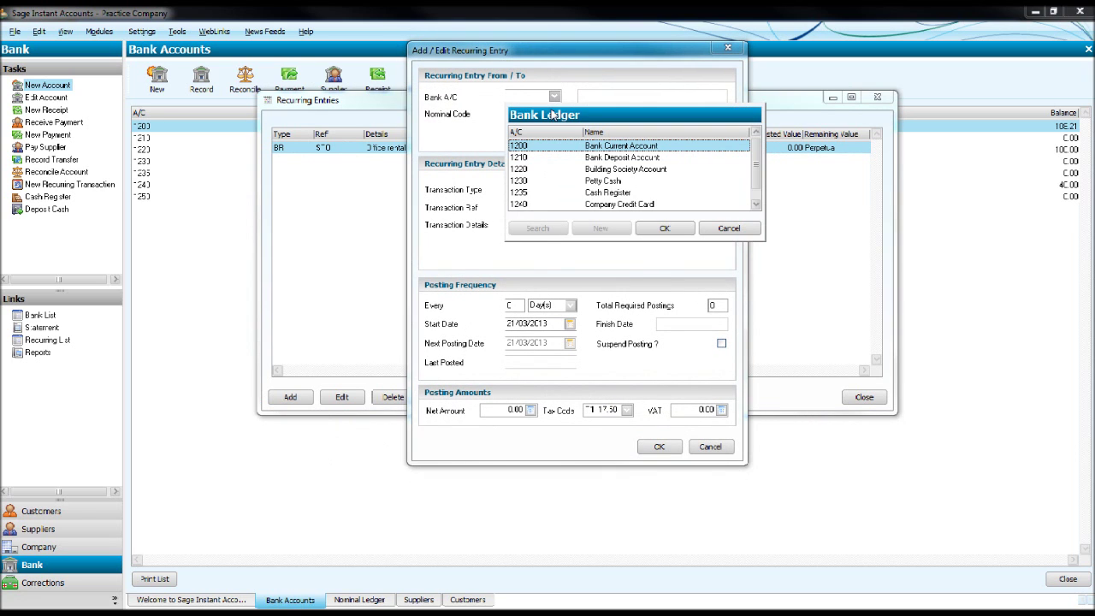
left_click(665, 231)
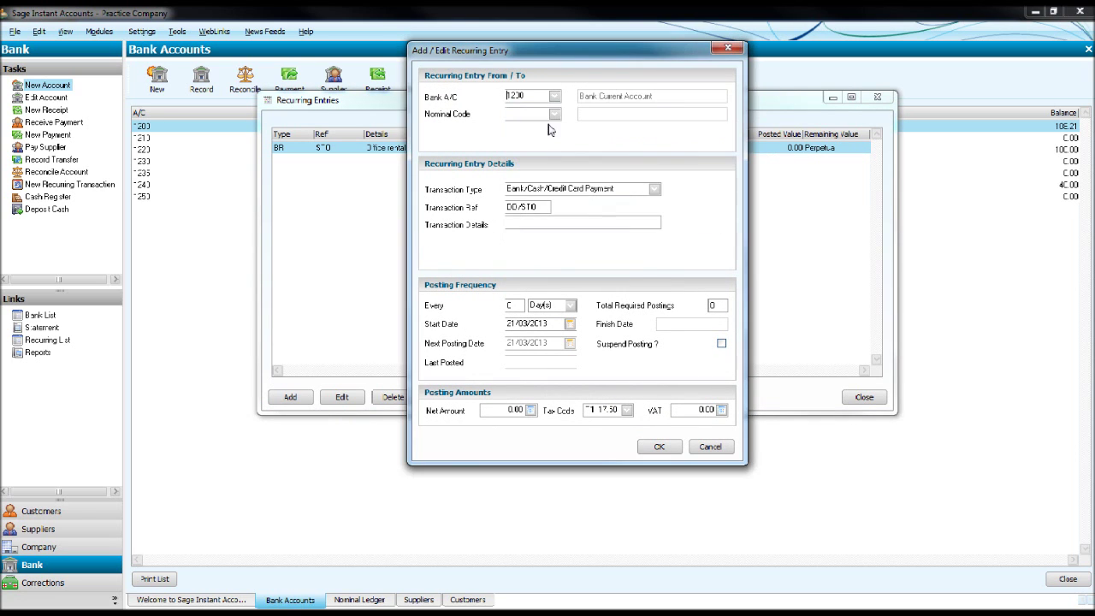
- Set nominal code 7005 Wages - Casual, leaving the transaction type unchanged
left_click(555, 114)
key("7")
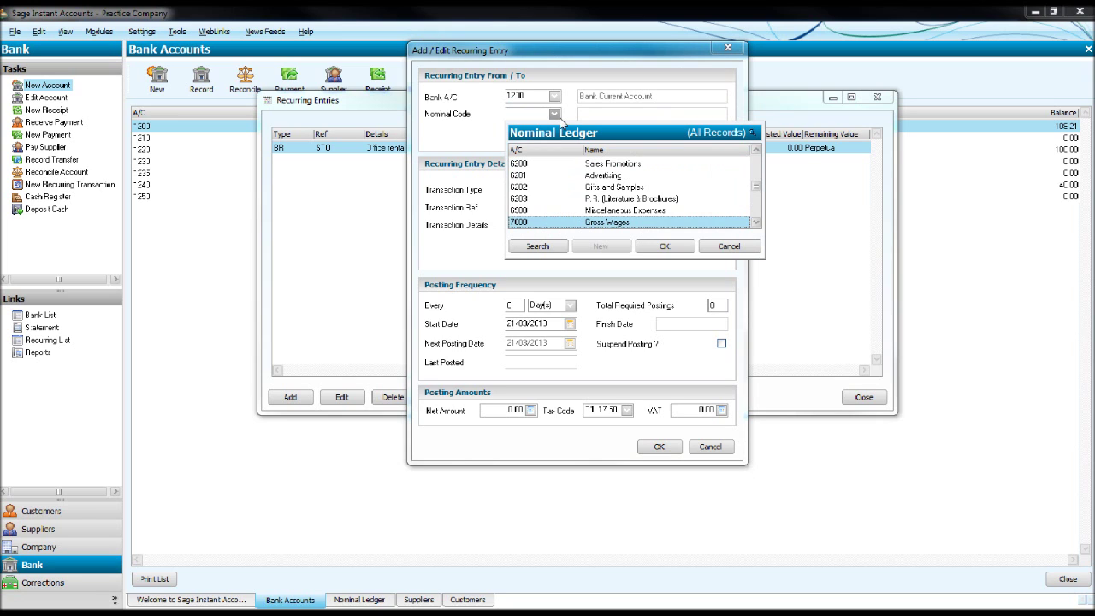
key("Down")
key("Down")
key("Down")
key("Down")
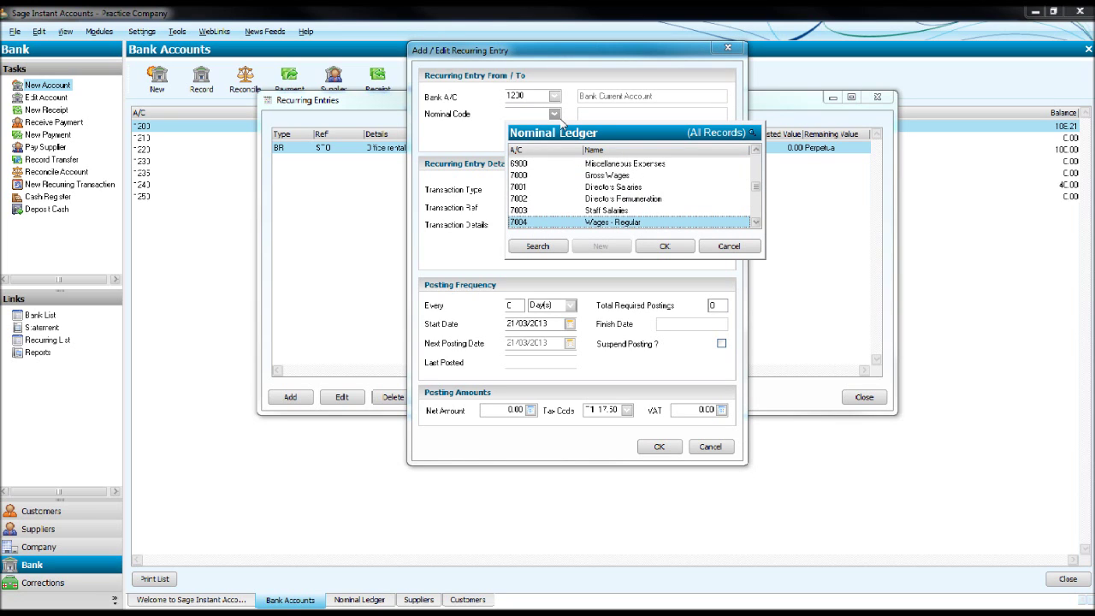
key("Down")
key("Down")
key("Up")
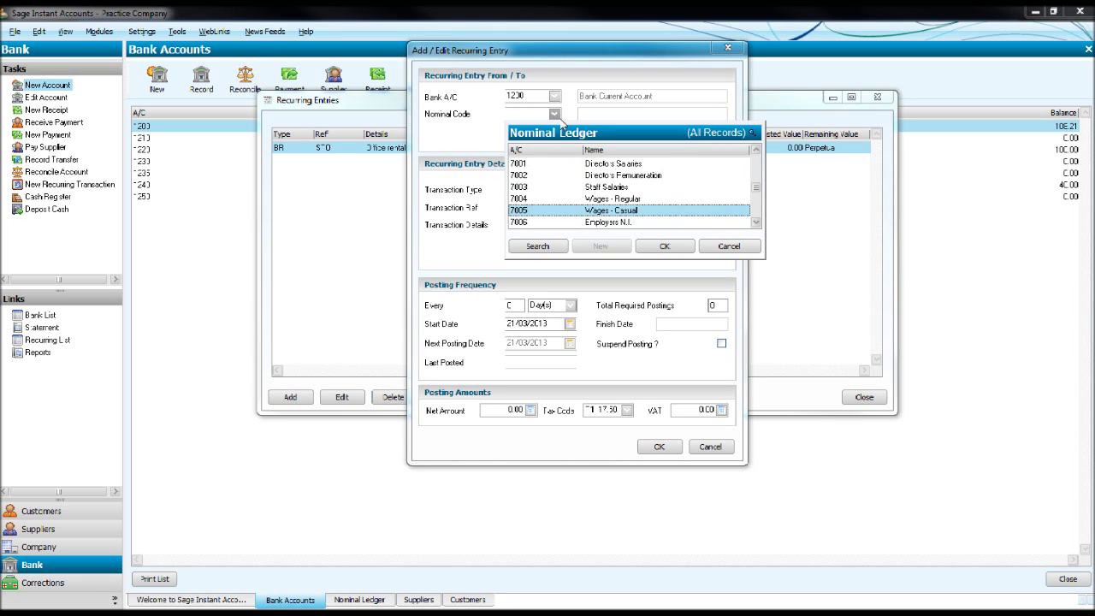
left_click(664, 246)
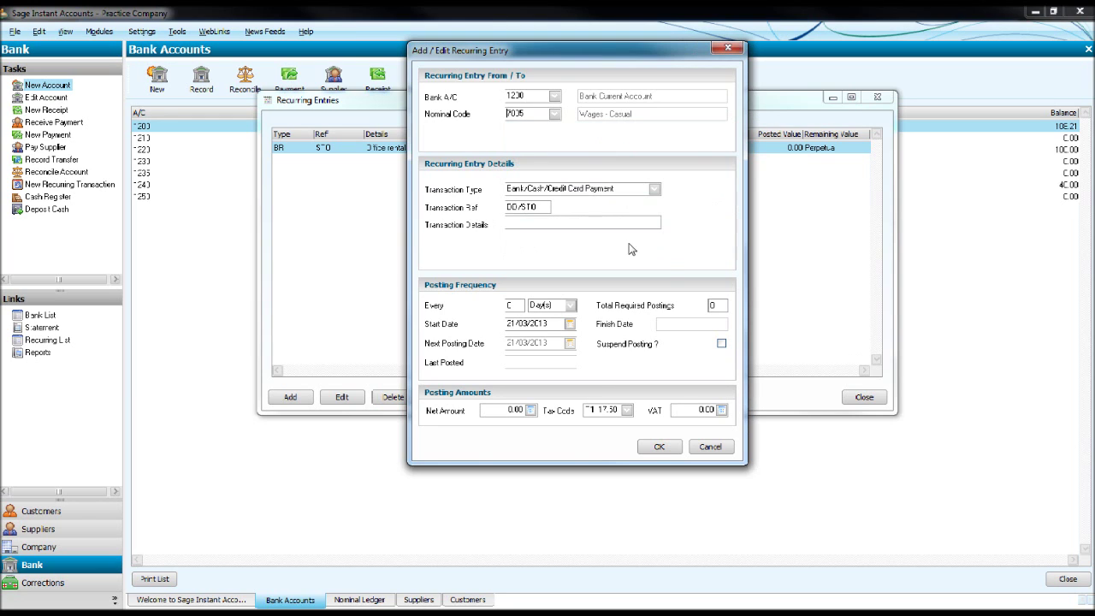
left_click(626, 190)
left_click(703, 219)
- Set reference Cheque and enter the casual labour payment details
left_click_drag(540, 208, 498, 202)
type("Cheque")
type("Rob")
type(" Payment")
type(" - Casua")
type("l ac")
type("ur")
- Make it repeat every 1 week from 20/03/2013, accepting the date warning
left_click(518, 306)
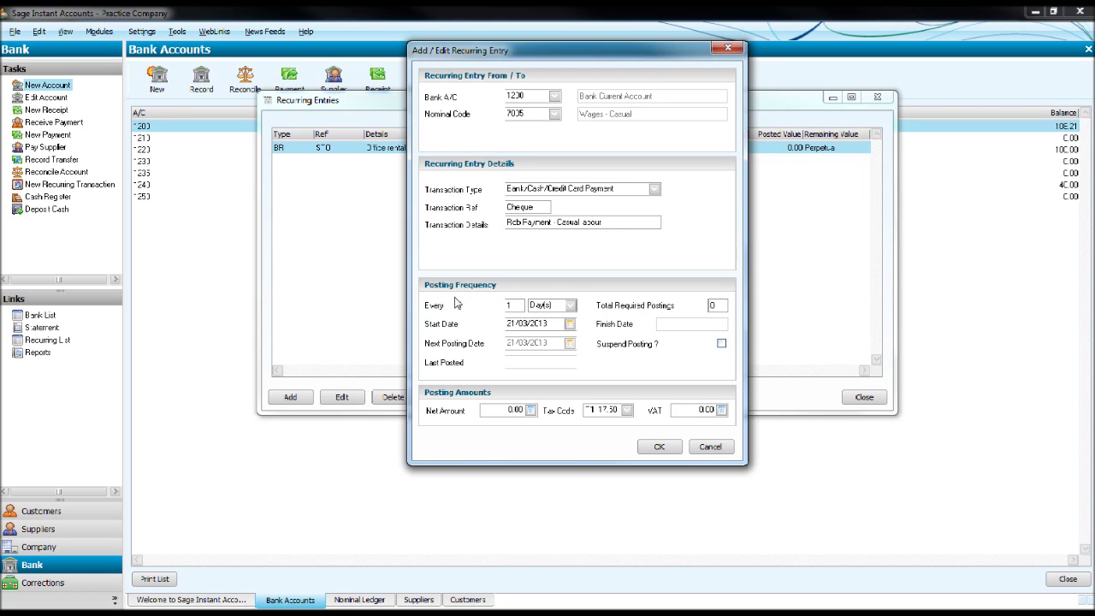
left_click(547, 306)
left_click(546, 331)
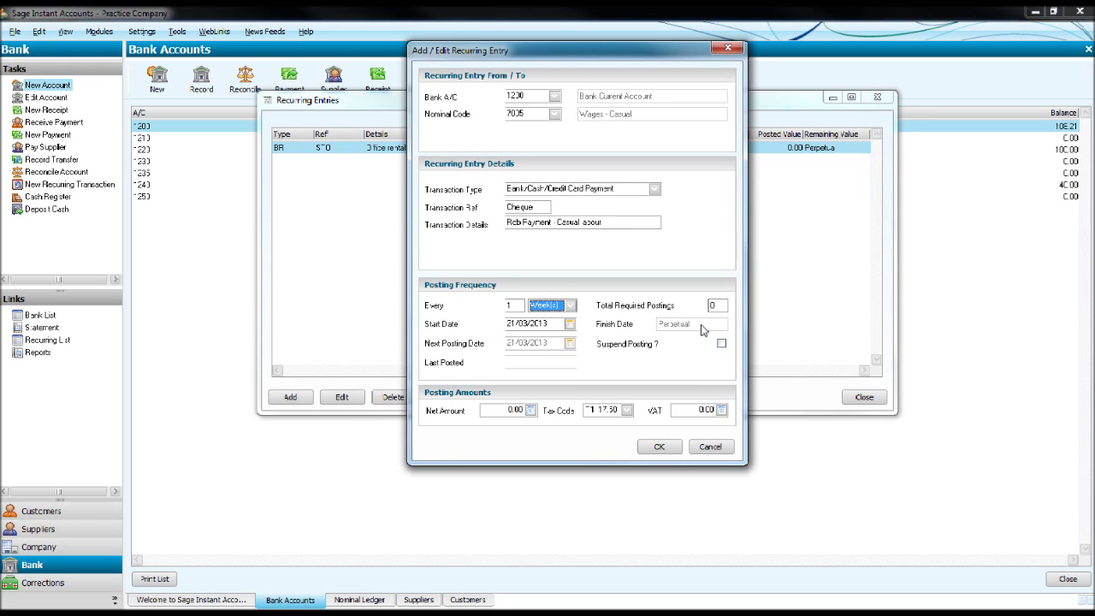
key("Tab")
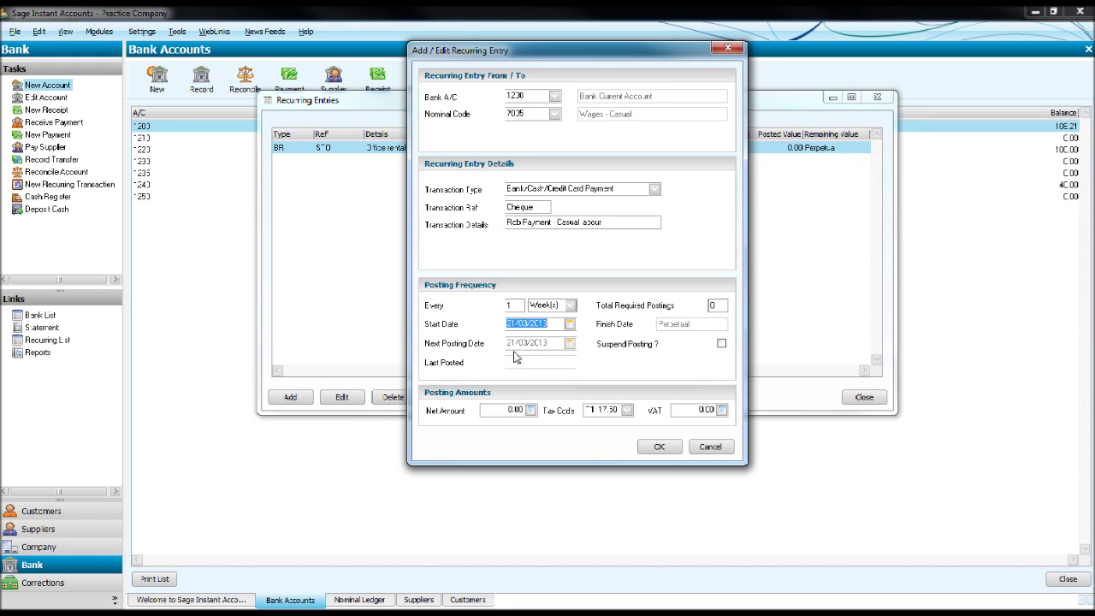
type("20/03/2013")
key("Tab")
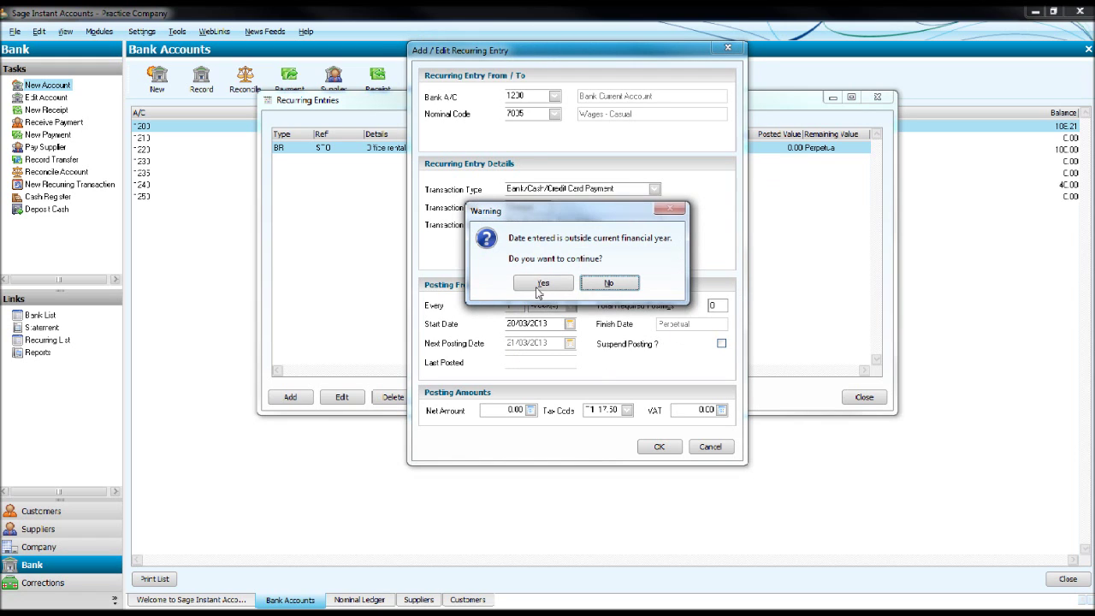
left_click(537, 288)
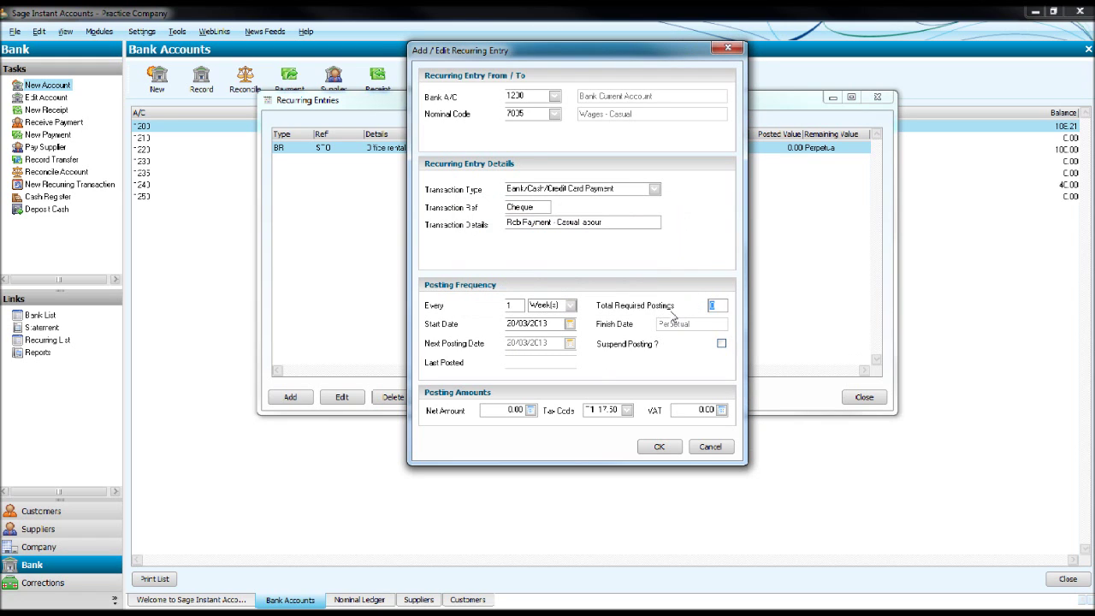
- Enter net amount 50.00 with tax code T0 and save the entry
left_click(514, 409)
type("50")
key("Tab")
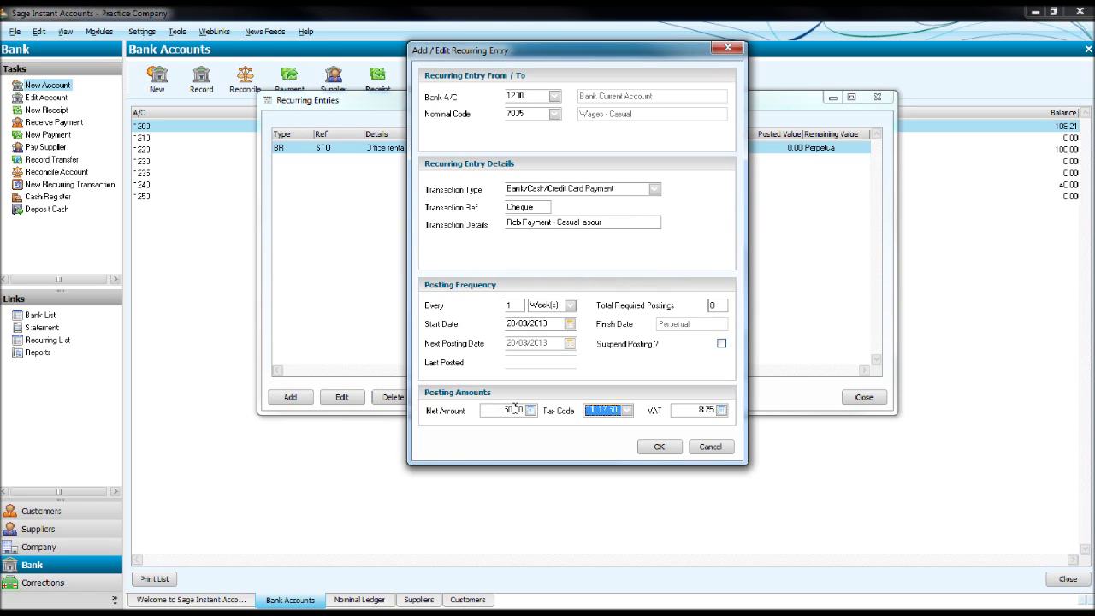
key("Up")
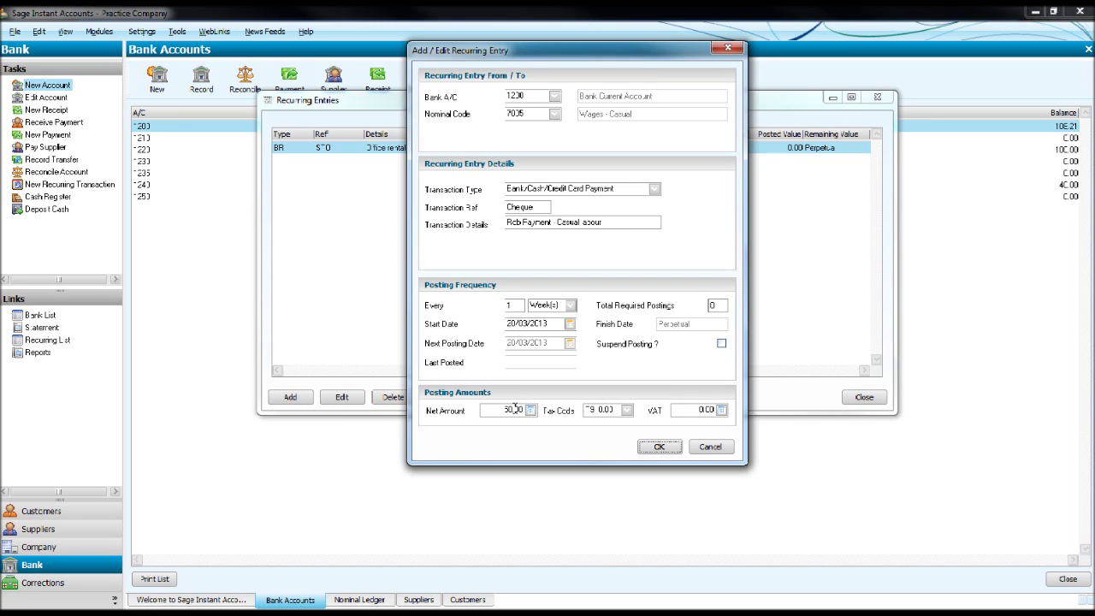
left_click(659, 447)
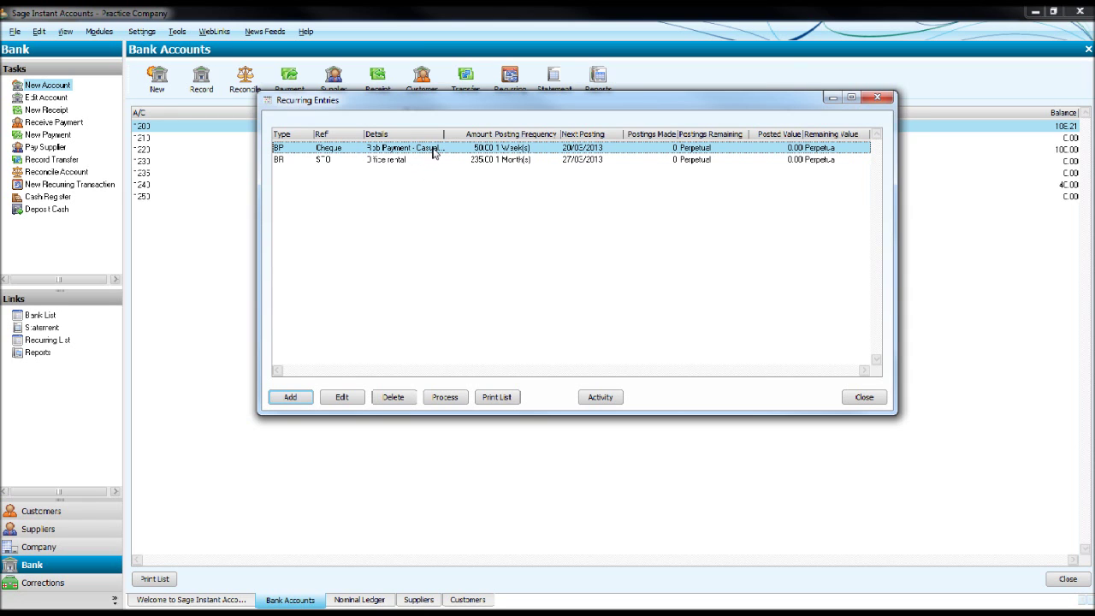
double_click(431, 151)
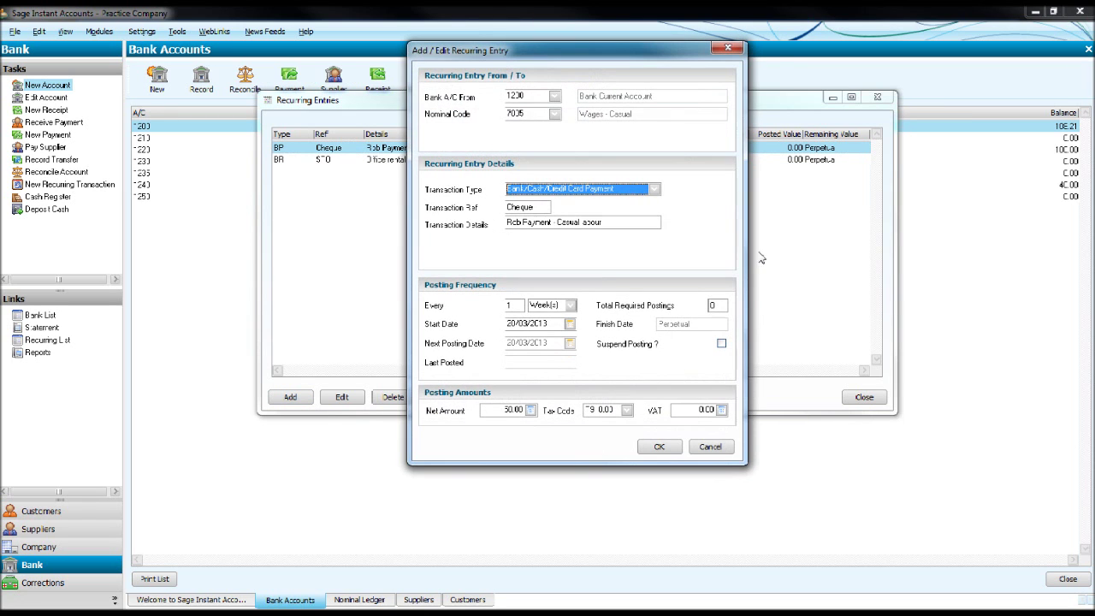
left_click(725, 49)
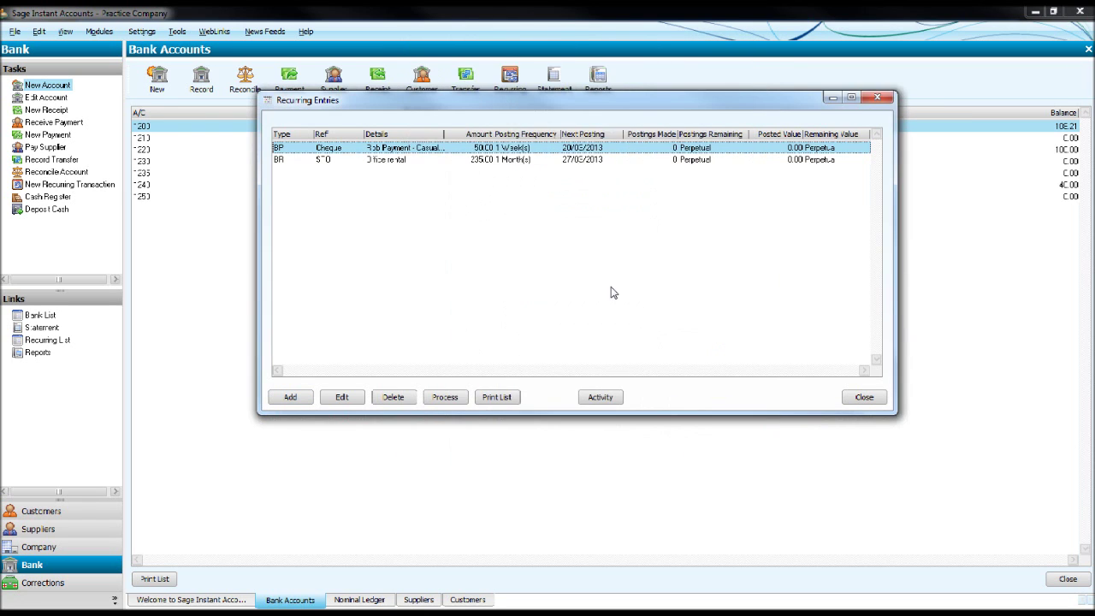
- Start processing recurring entries, then leave without posting anything
left_click(448, 397)
left_click(602, 353)
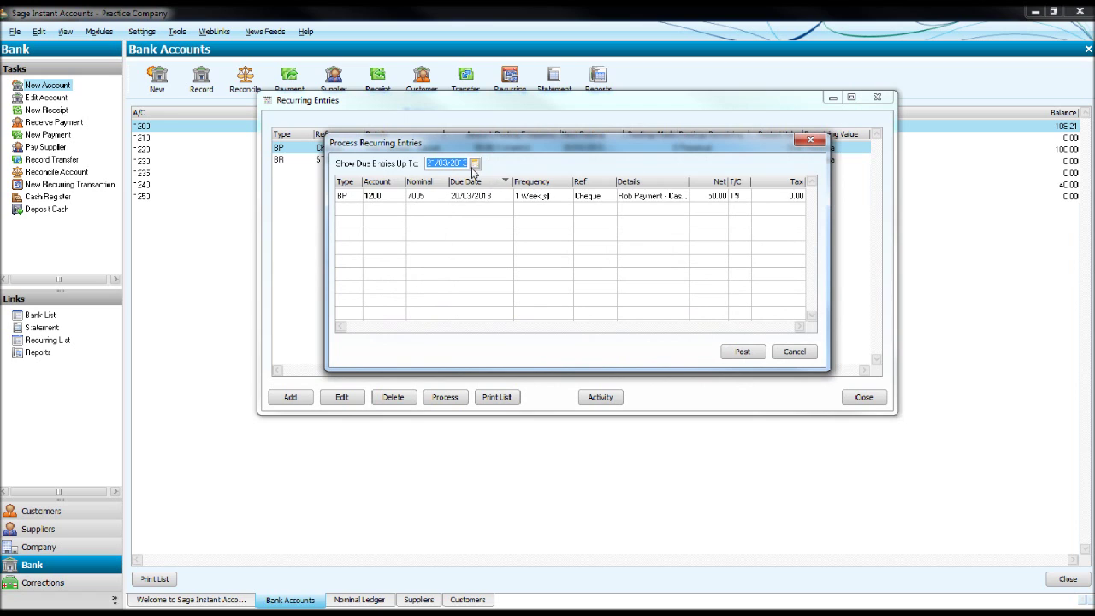
left_click_drag(484, 151, 505, 184)
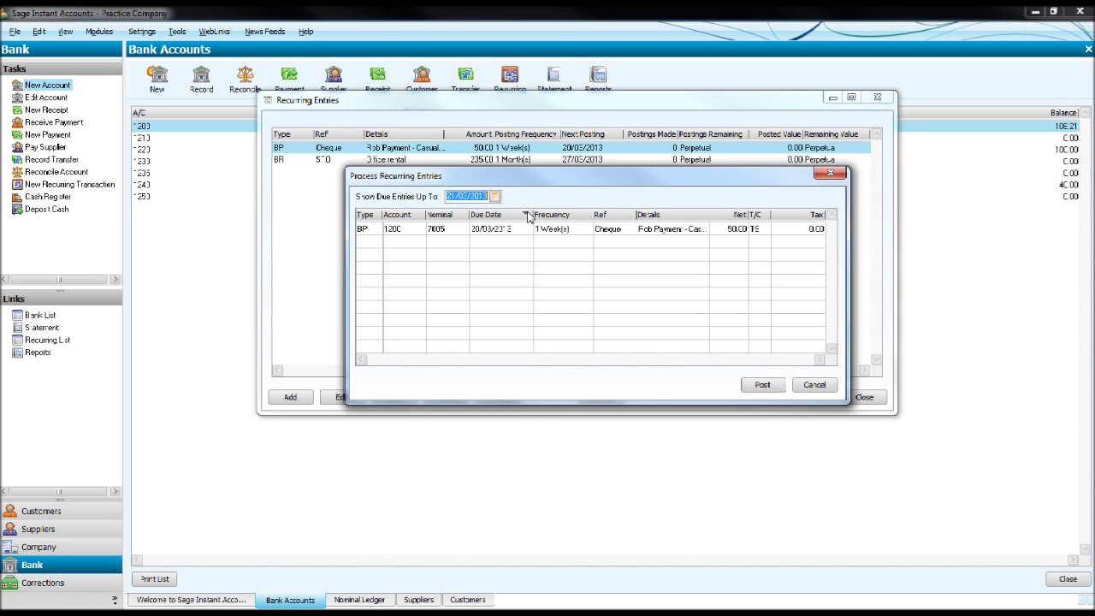
left_click(827, 174)
left_click(679, 329)
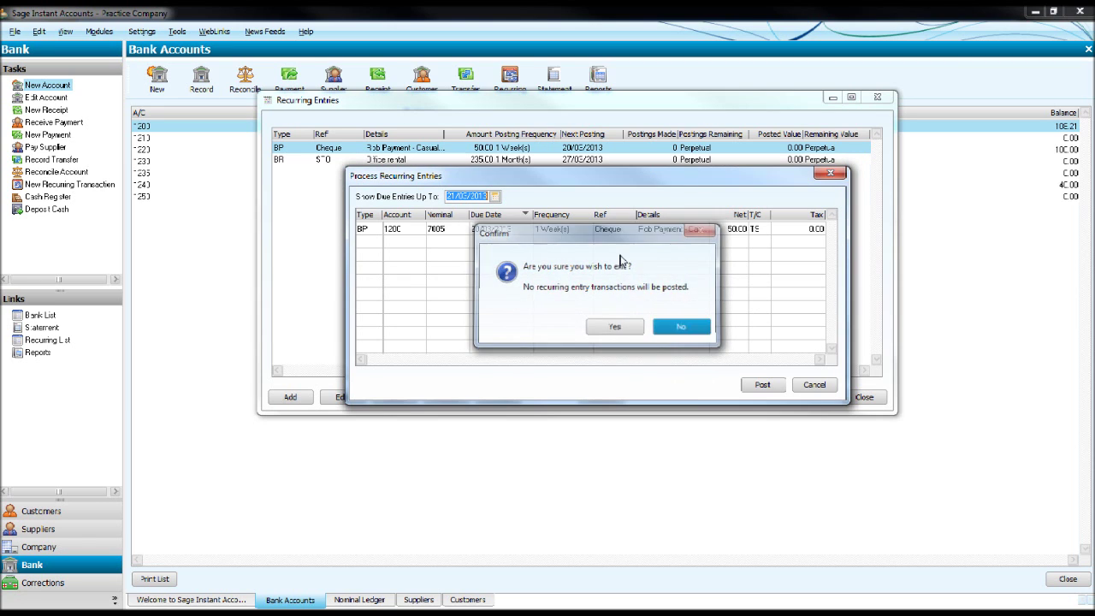
left_click(830, 174)
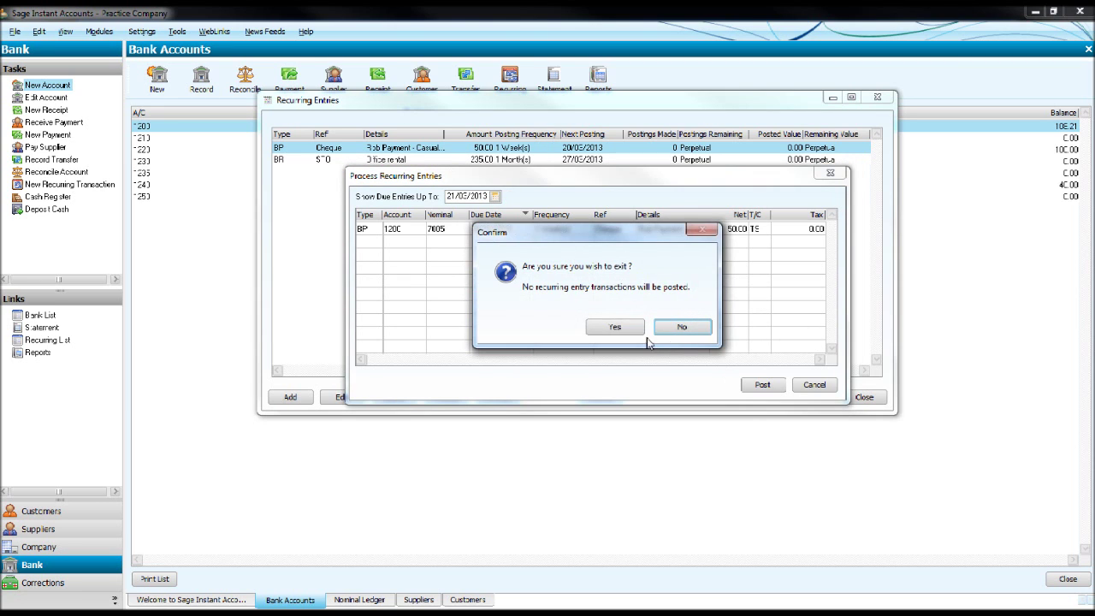
left_click(617, 328)
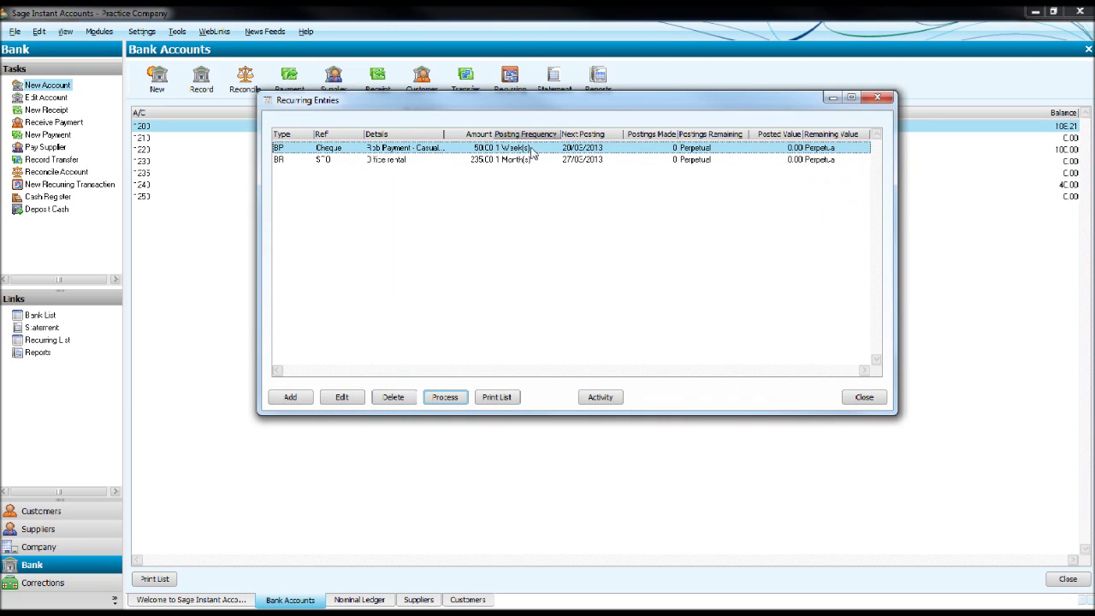
- Reopen processing and review the entries due by 21/03/2013
left_click(441, 397)
left_click(608, 352)
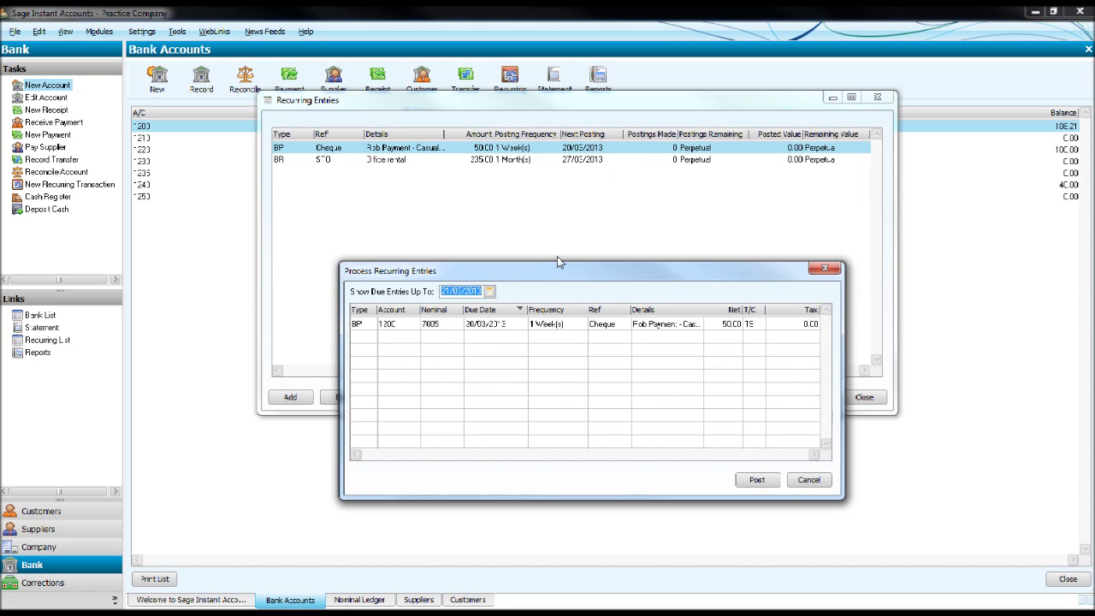
left_click_drag(560, 271, 549, 220)
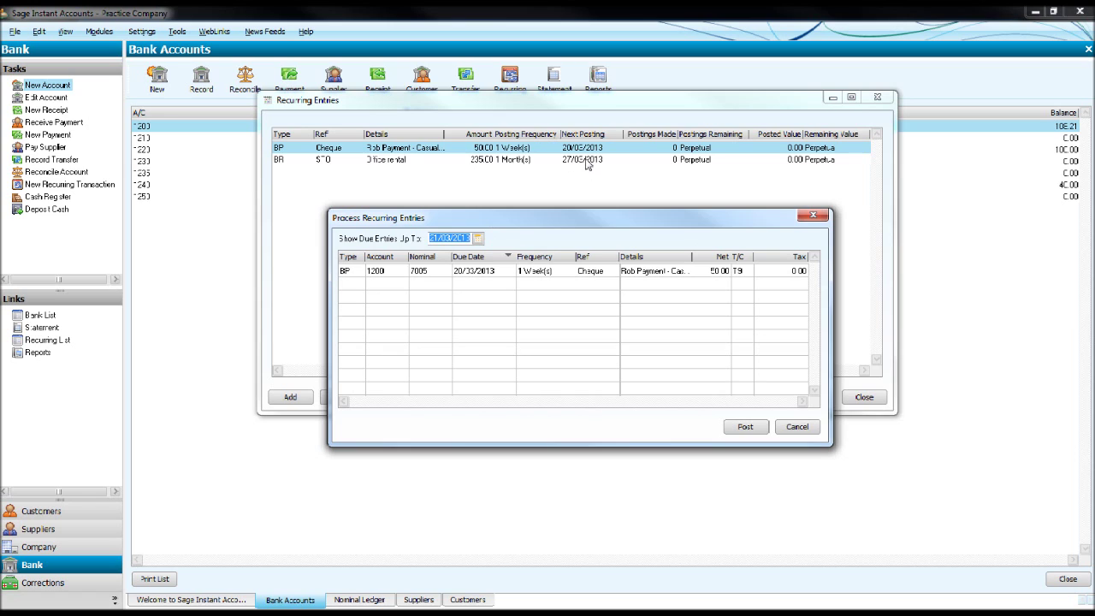
left_click(438, 241)
- Post the 50.00 casual-labour wages entry and confirm the posting
left_click(744, 426)
left_click(638, 367)
left_click(637, 367)
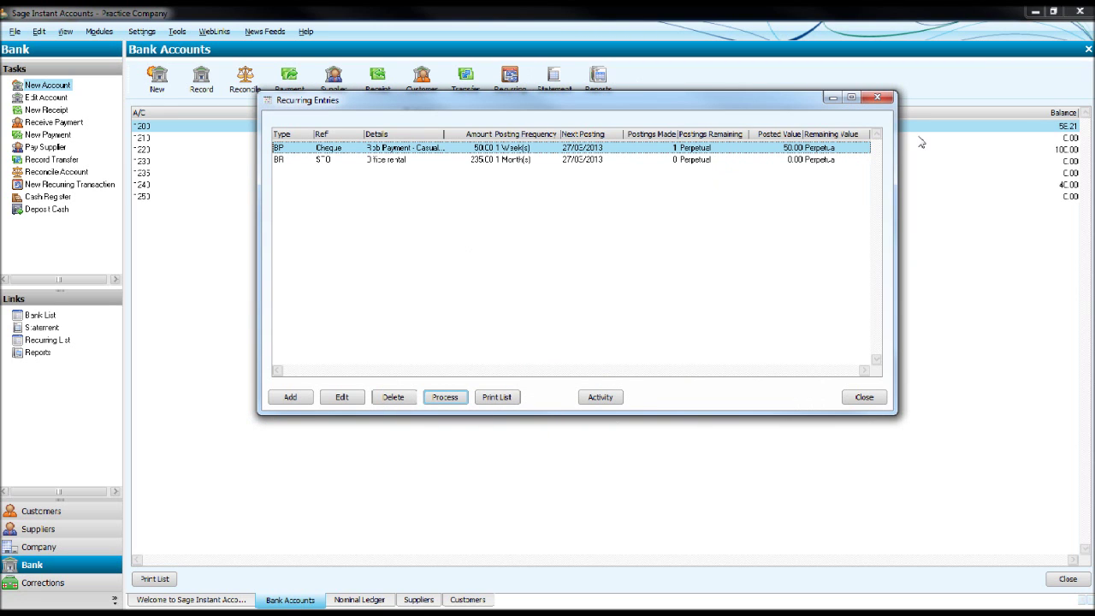
left_click(877, 96)
left_click(509, 77)
- Recheck processing to confirm nothing else is due, then cancel
left_click(445, 397)
left_click(609, 354)
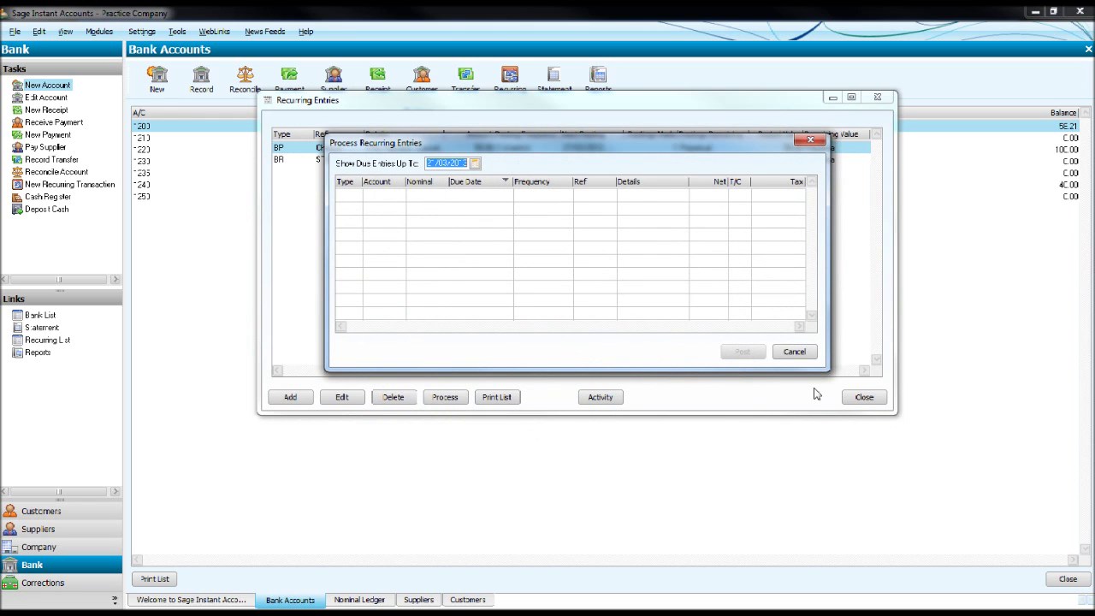
left_click(794, 351)
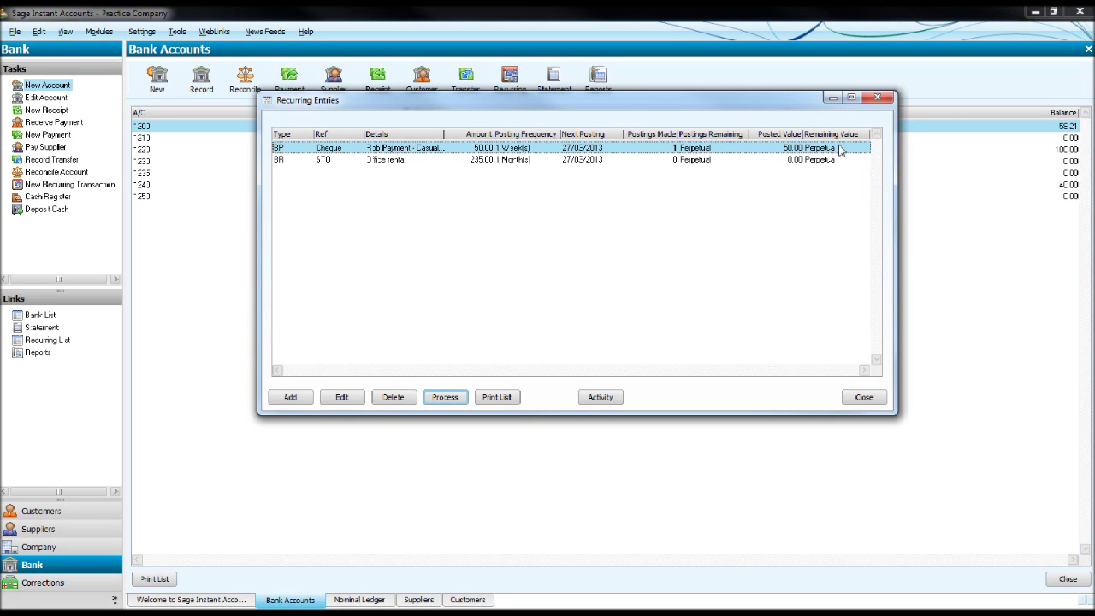
- Find the 50.00 casual-labour payment in account 1200's date-sorted activity, then close the record
left_click(877, 97)
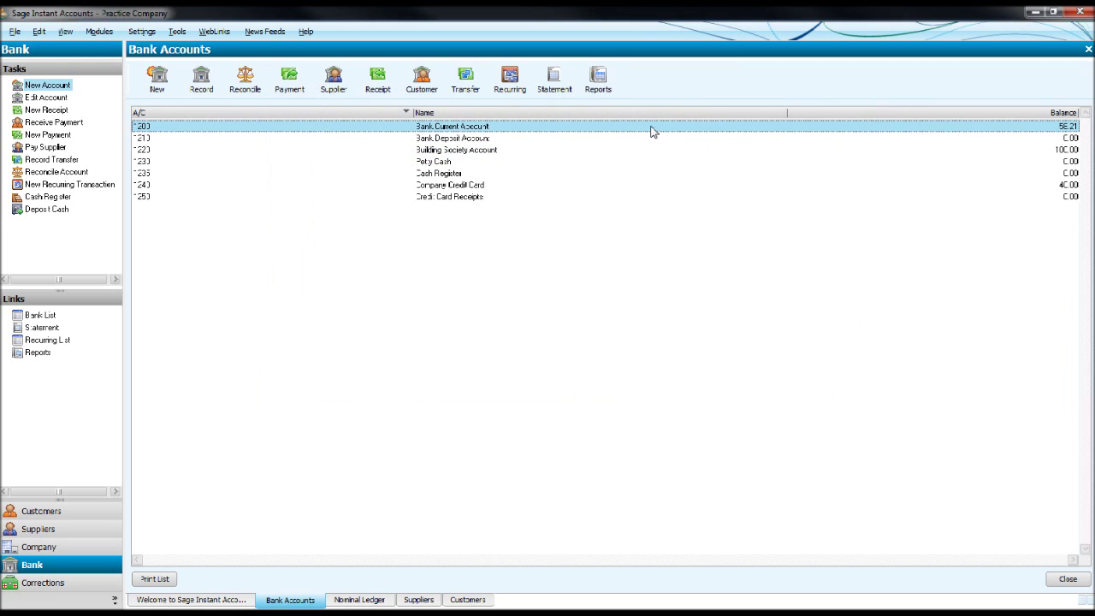
double_click(652, 127)
left_click(500, 102)
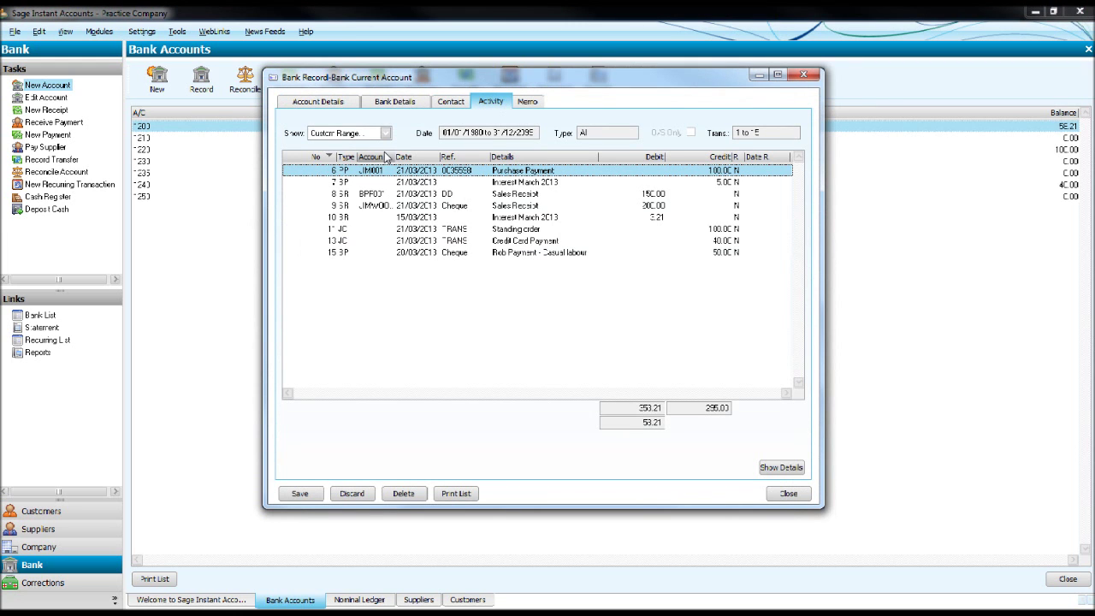
left_click(383, 159)
left_click(407, 161)
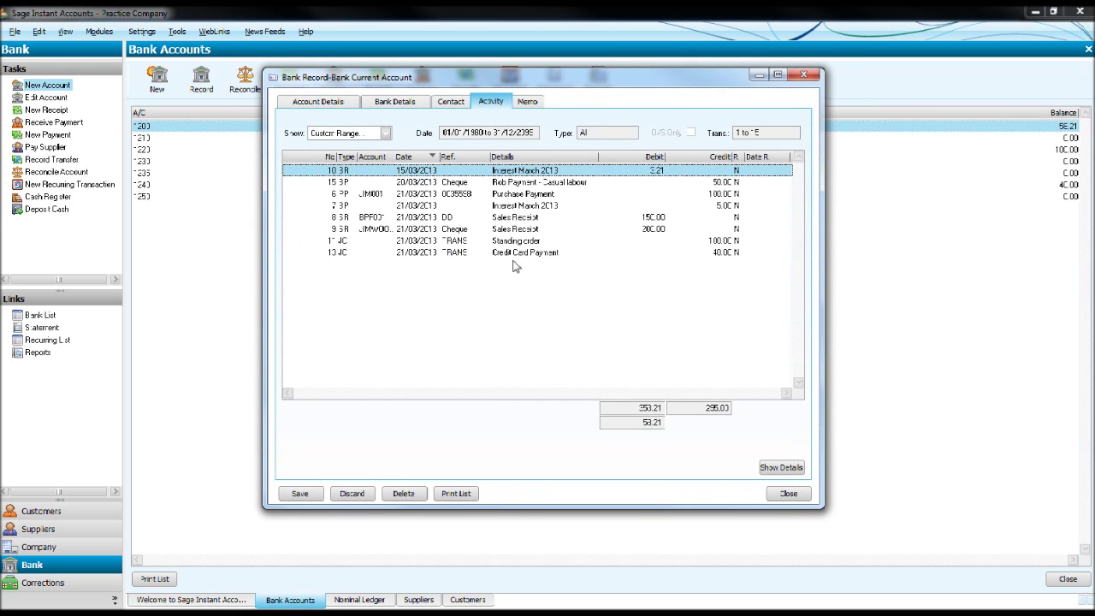
left_click(538, 182)
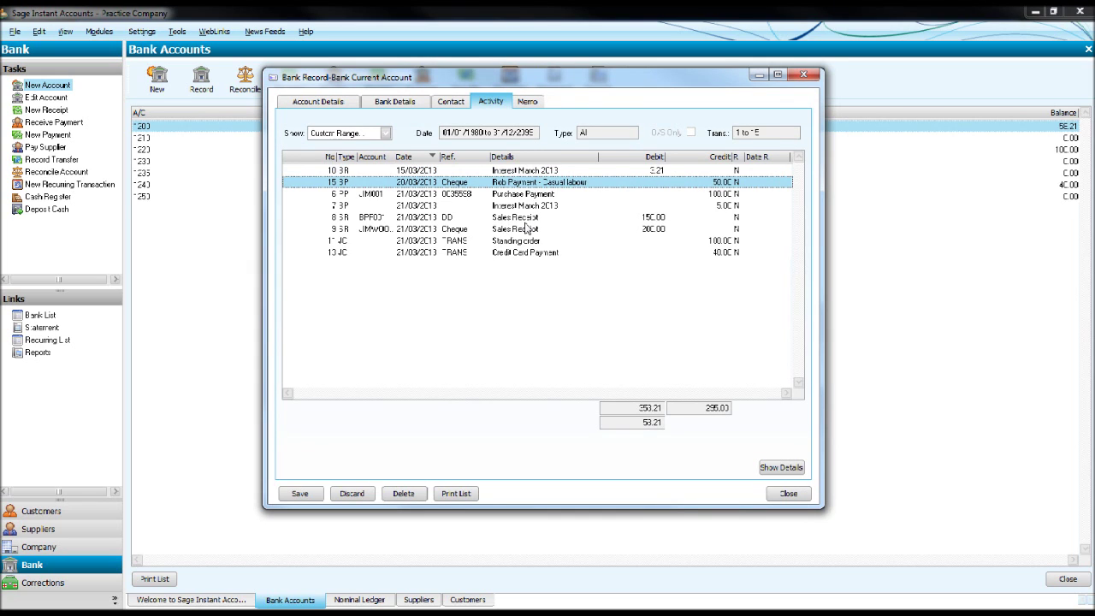
left_click(802, 76)
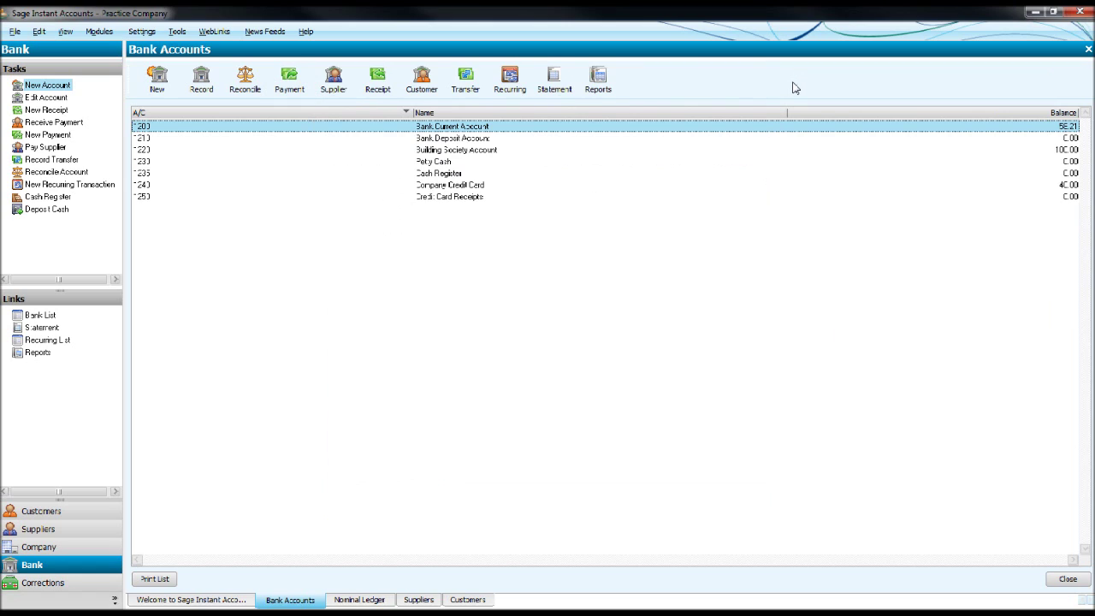